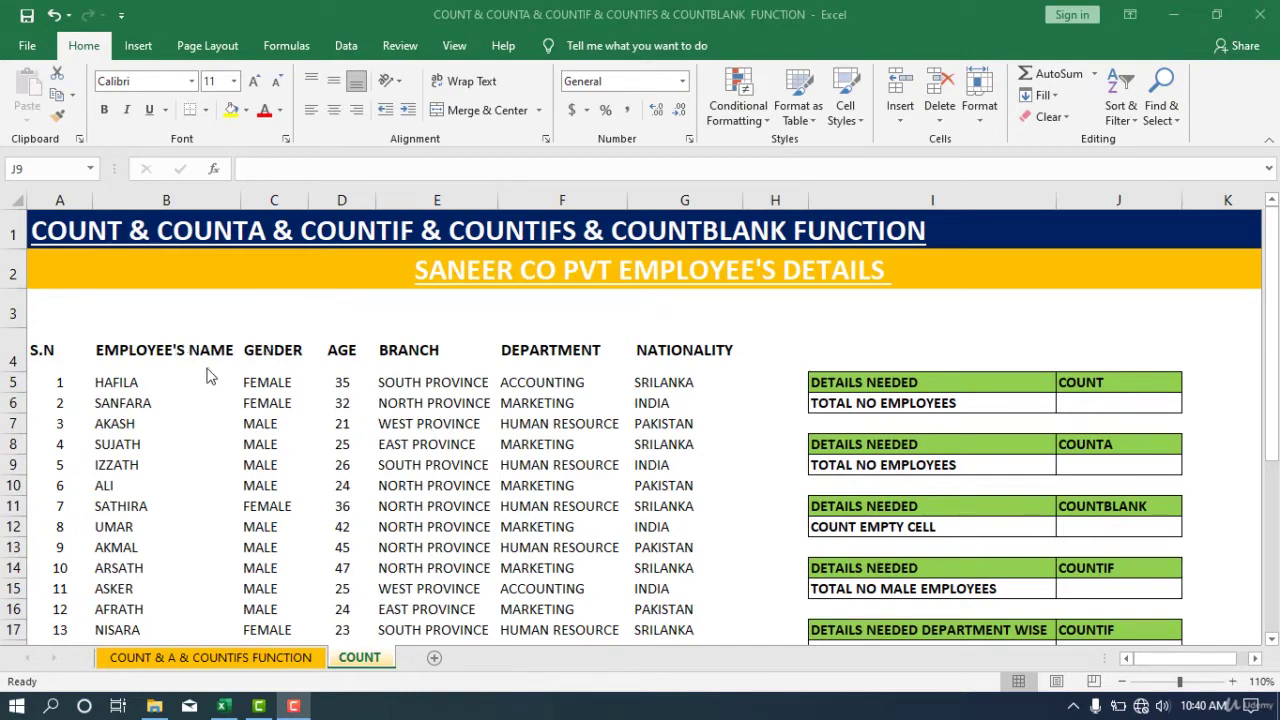
Review the COUNT, COUNTA, COUNT EMPTY CELL and single-condition COUNTIF questions in the results tables
{"action": "scroll", "coordinate": [250, 371], "scroll_direction": "down", "scroll_amount": 1}
{"action": "scroll", "coordinate": [200, 365], "scroll_direction": "up", "scroll_amount": 1}
{"action": "scroll", "coordinate": [948, 341], "scroll_direction": "down", "scroll_amount": 3}
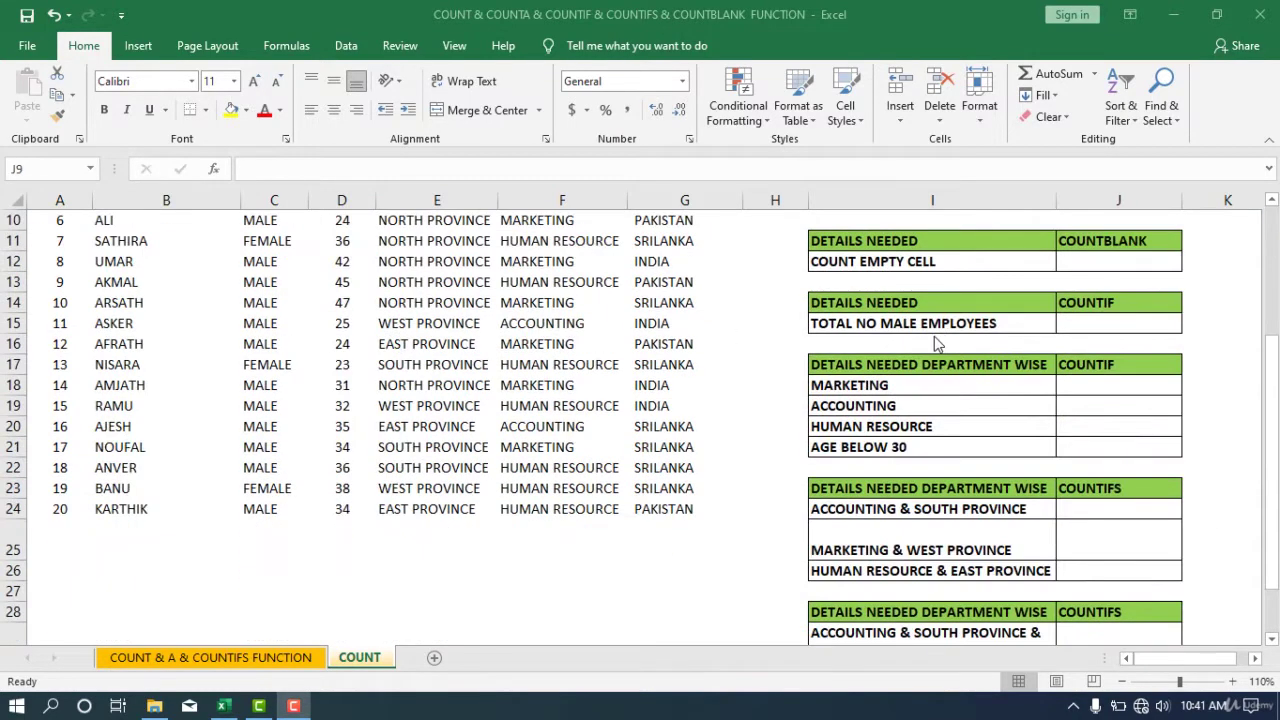
{"action": "scroll", "coordinate": [940, 342], "scroll_direction": "down", "scroll_amount": 2}
{"action": "scroll", "coordinate": [932, 344], "scroll_direction": "up", "scroll_amount": 5}
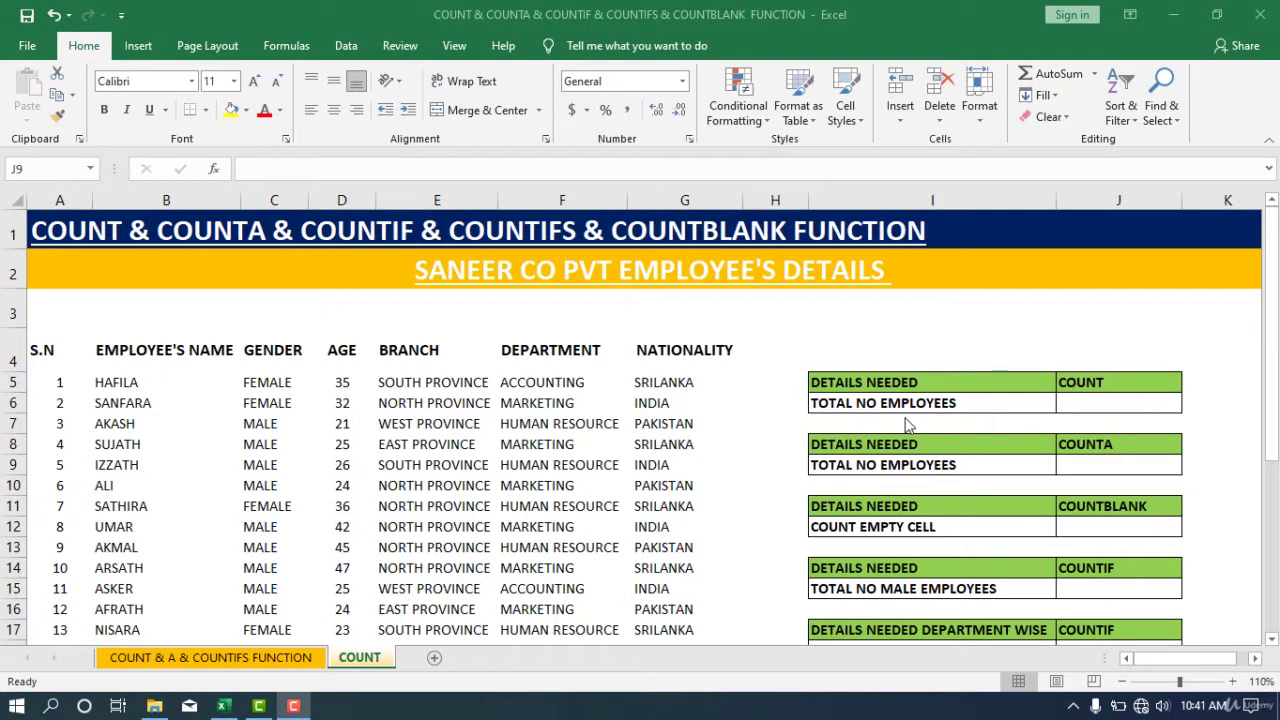
{"action": "left_click", "coordinate": [850, 405]}
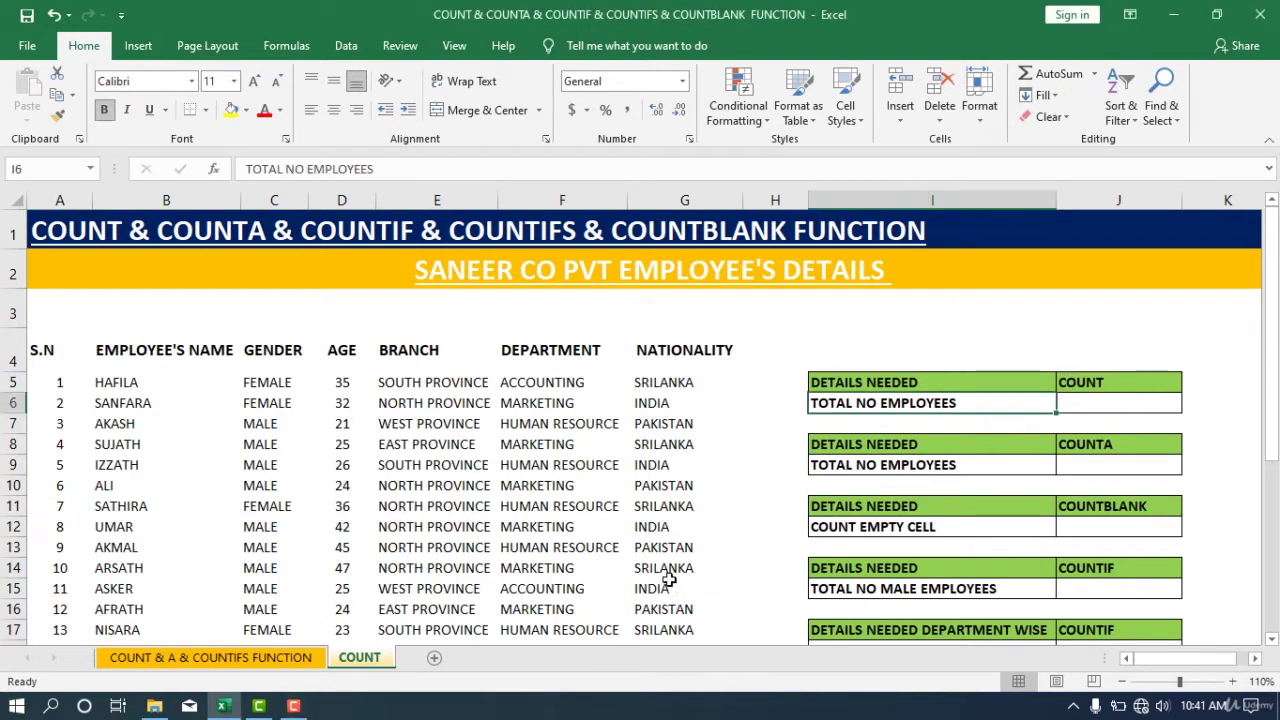
{"action": "left_click", "coordinate": [872, 462]}
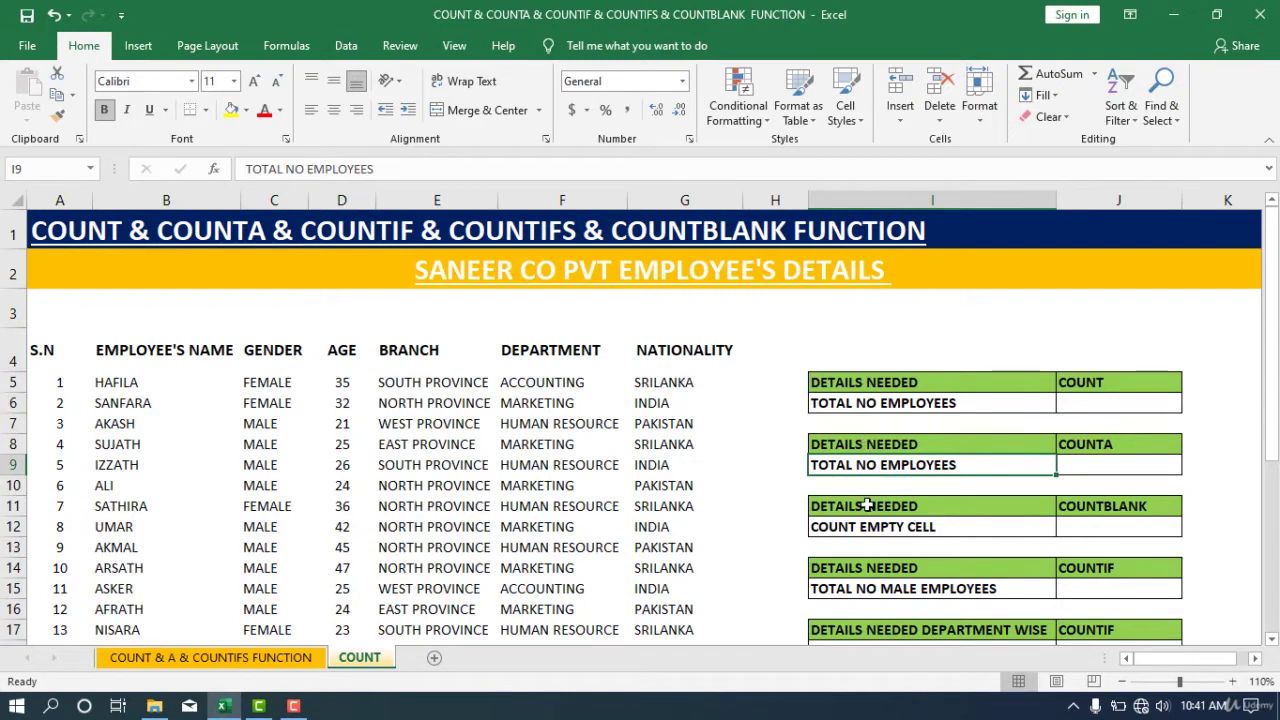
{"action": "left_click", "coordinate": [861, 405]}
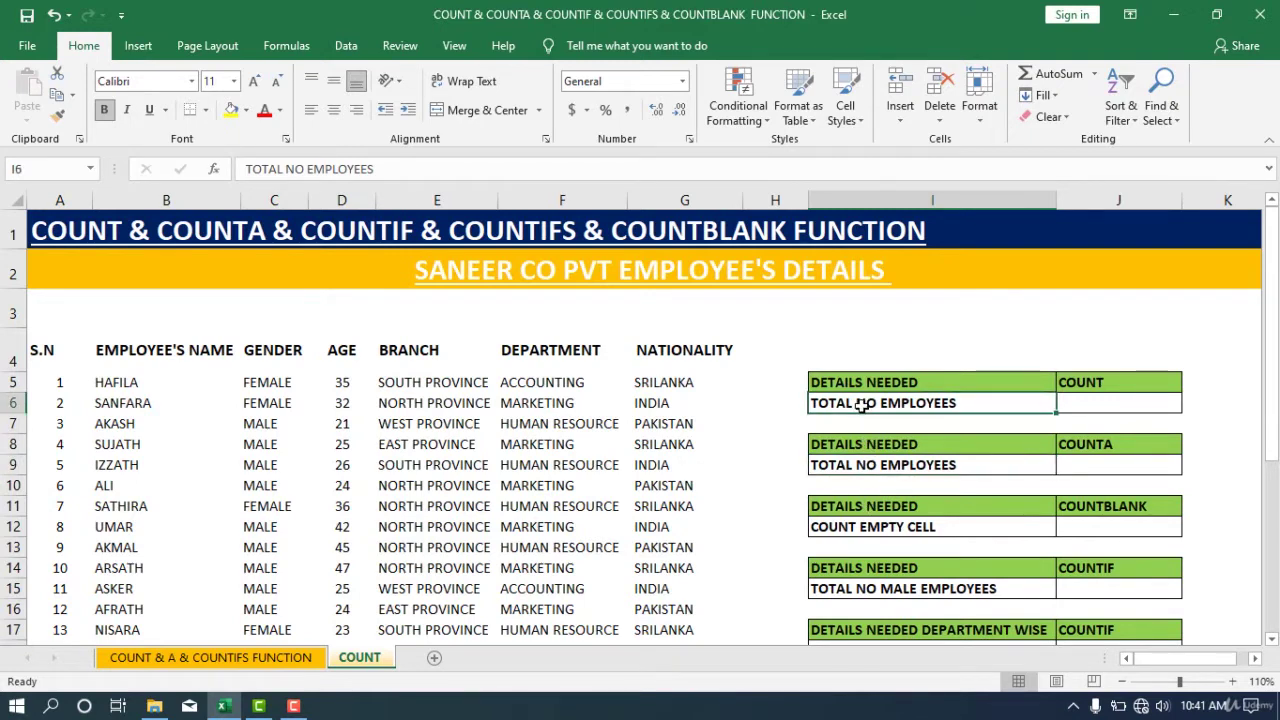
{"action": "left_click", "coordinate": [857, 472]}
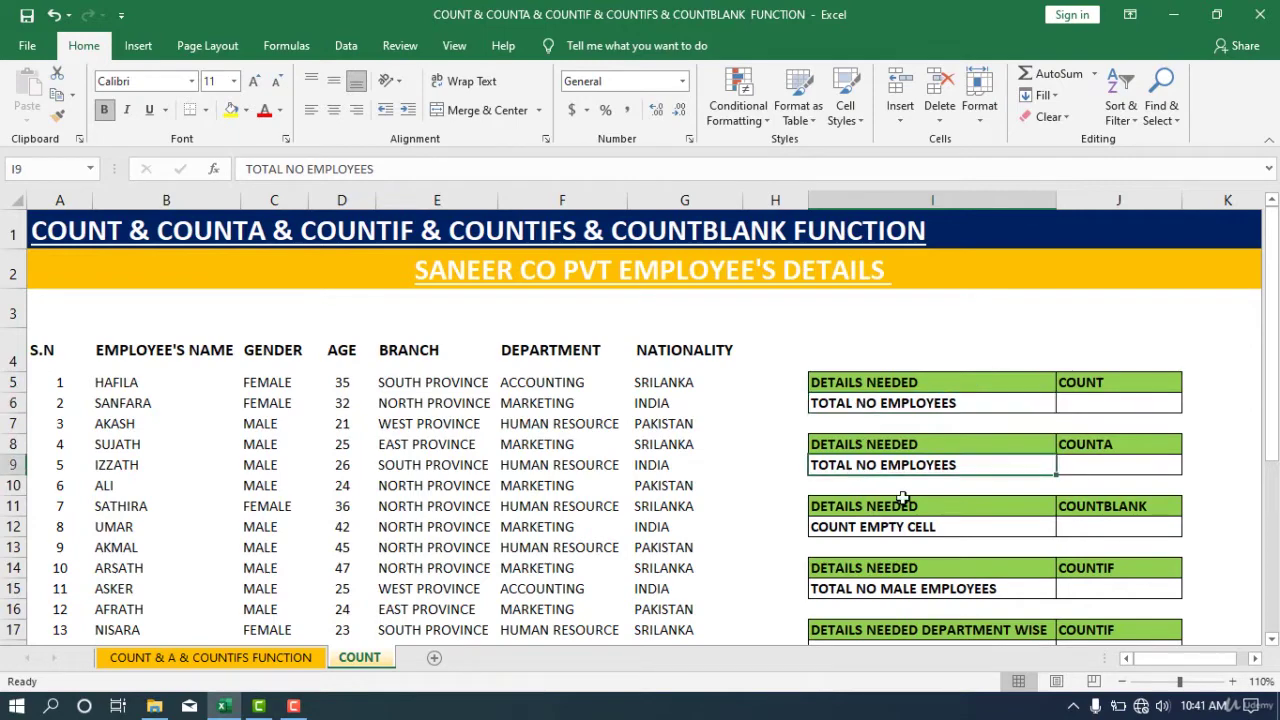
{"action": "scroll", "coordinate": [857, 472], "scroll_direction": "down", "scroll_amount": 1}
{"action": "left_click", "coordinate": [868, 411]}
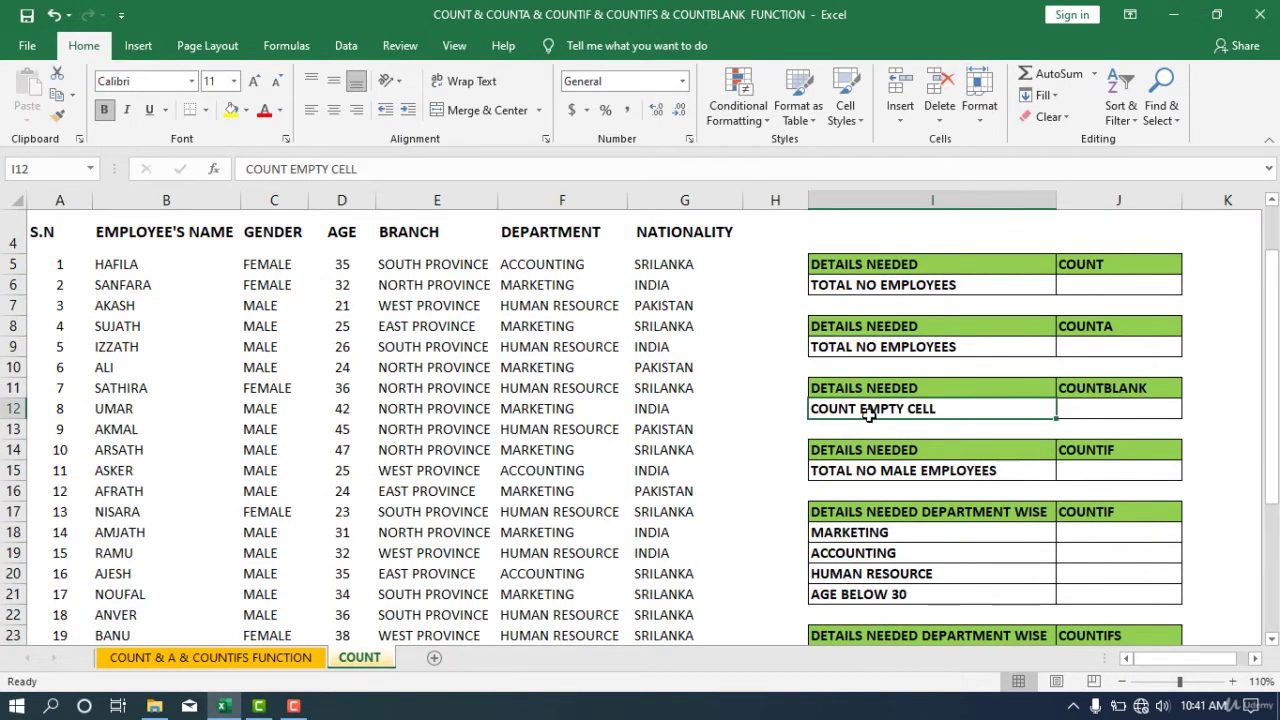
{"action": "left_click", "coordinate": [848, 474]}
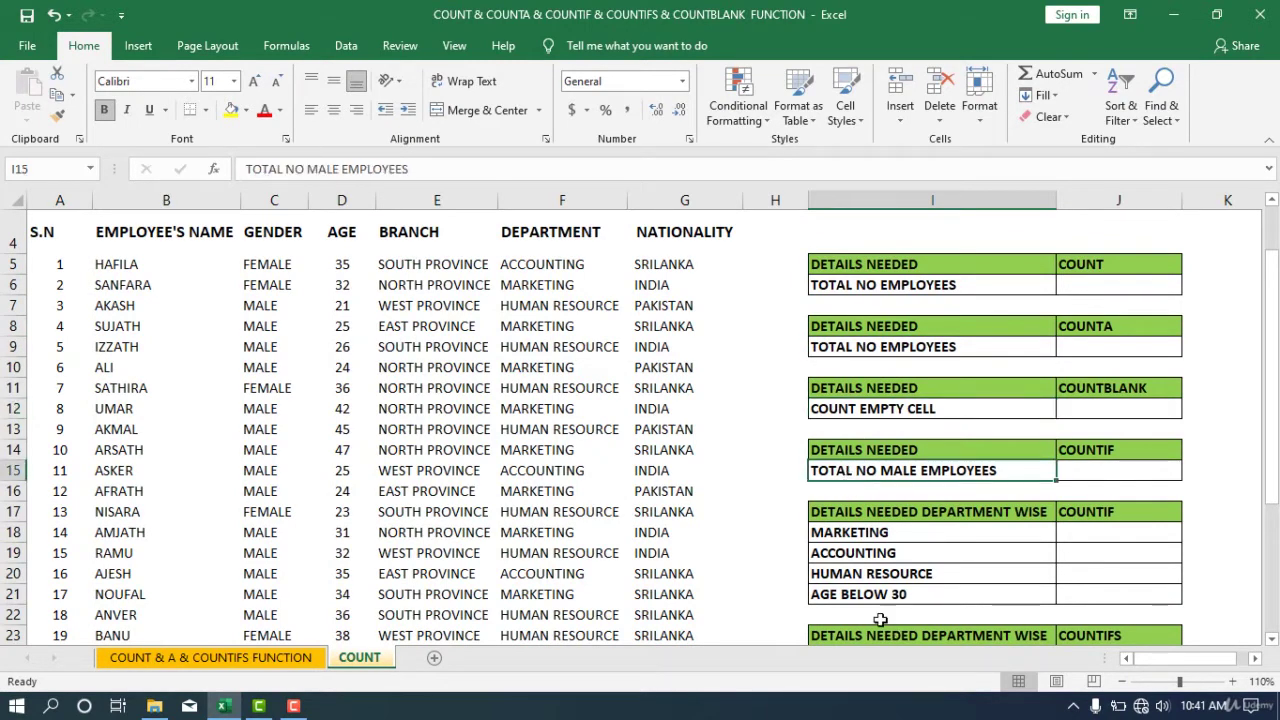
{"action": "left_click", "coordinate": [860, 538]}
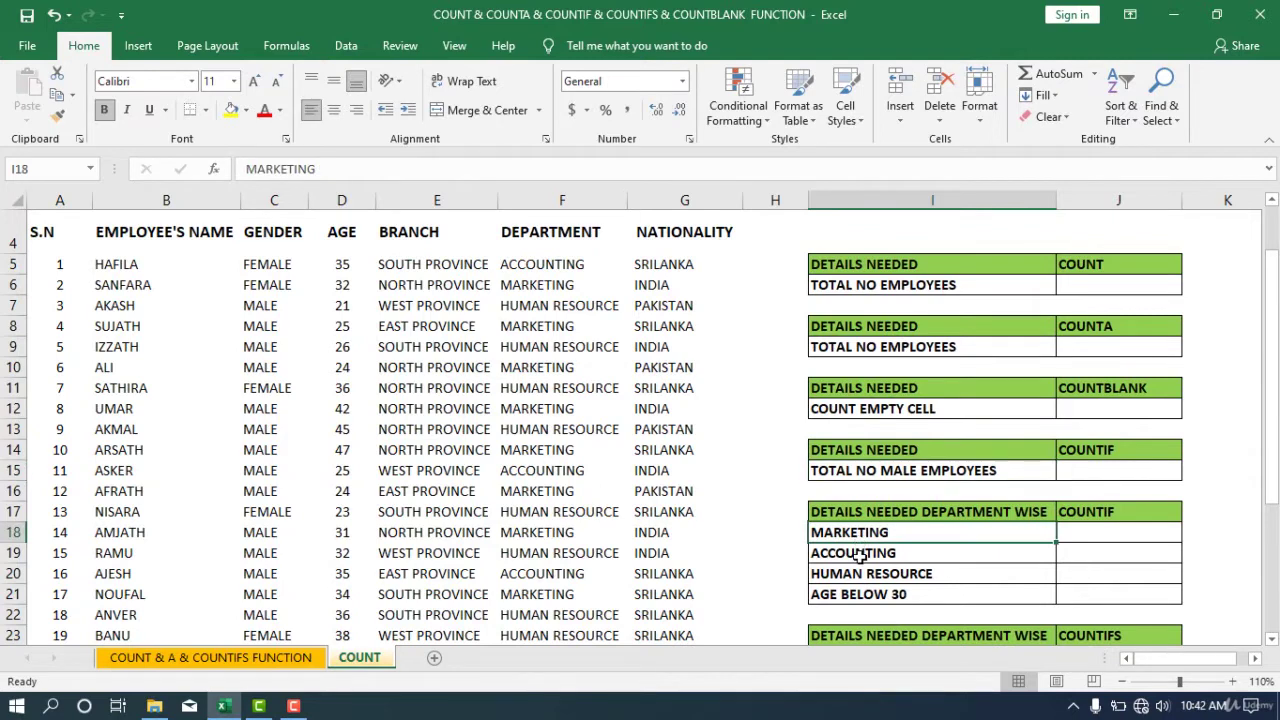
{"action": "left_click", "coordinate": [859, 556]}
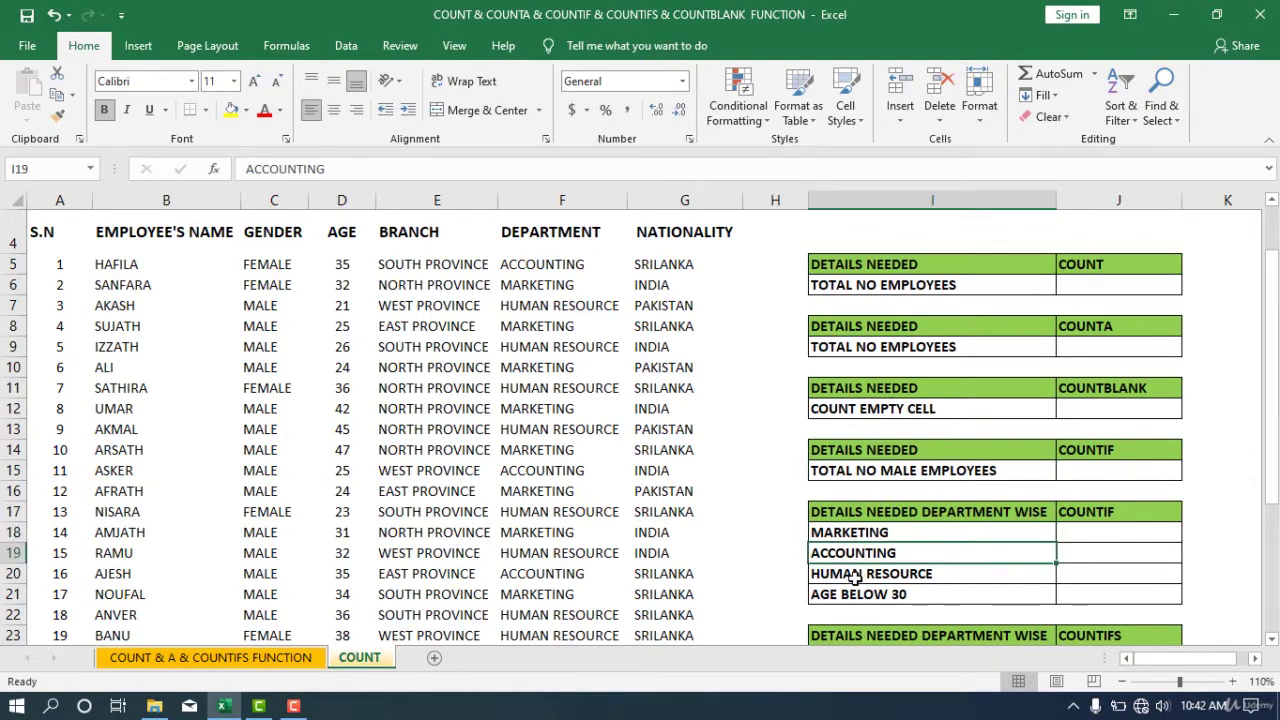
{"action": "left_click", "coordinate": [855, 576]}
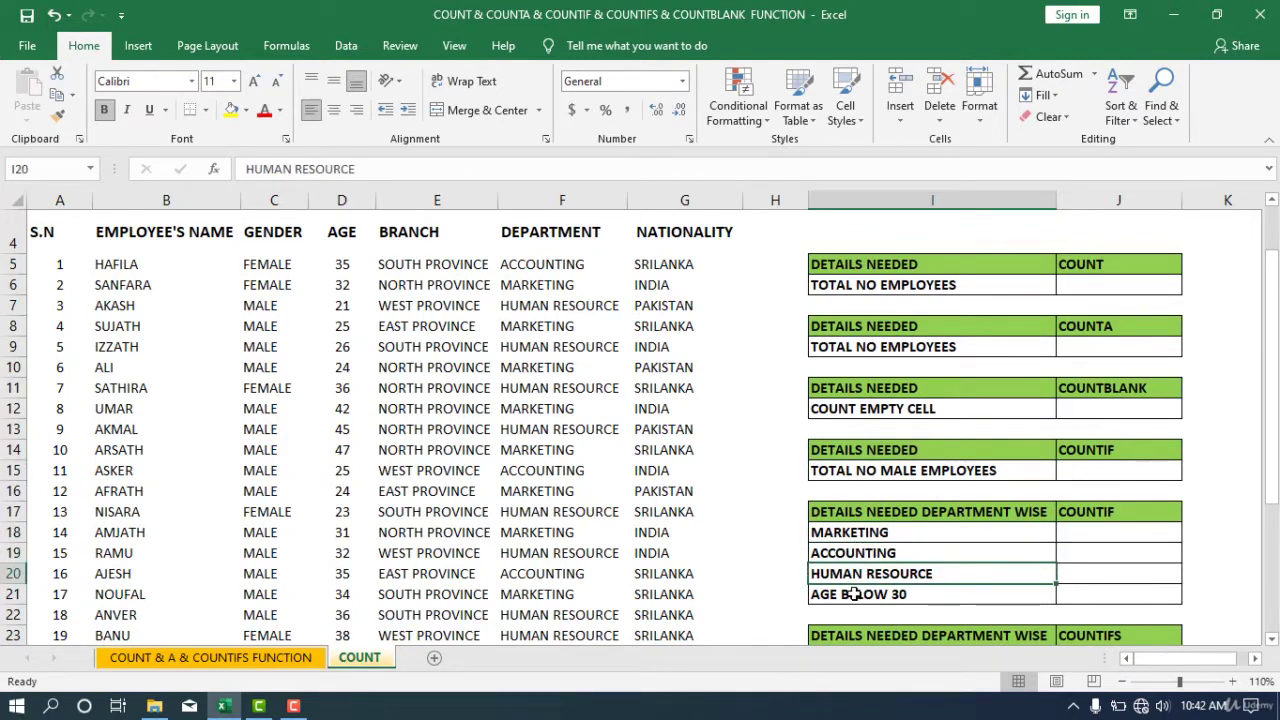
{"action": "left_click", "coordinate": [853, 594]}
Review the multi-condition department, province, nationality and gender questions further down
{"action": "scroll", "coordinate": [880, 530], "scroll_direction": "down", "scroll_amount": 1}
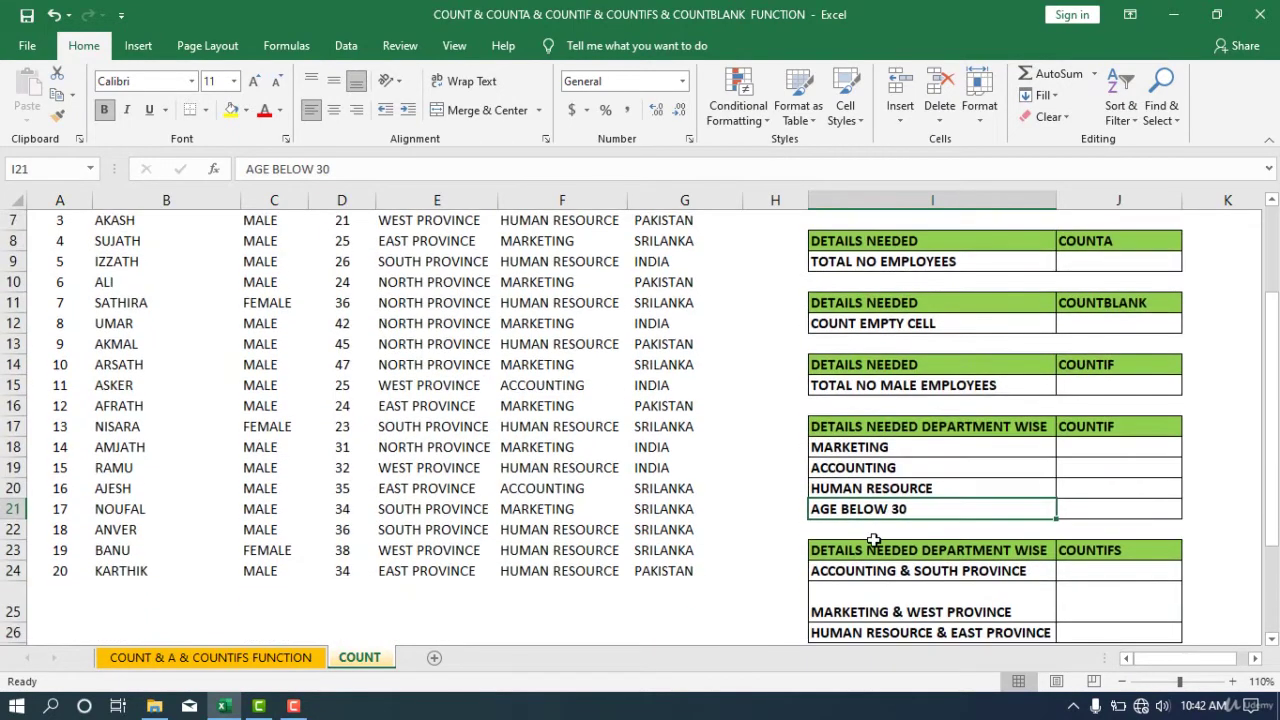
{"action": "scroll", "coordinate": [873, 540], "scroll_direction": "down", "scroll_amount": 1}
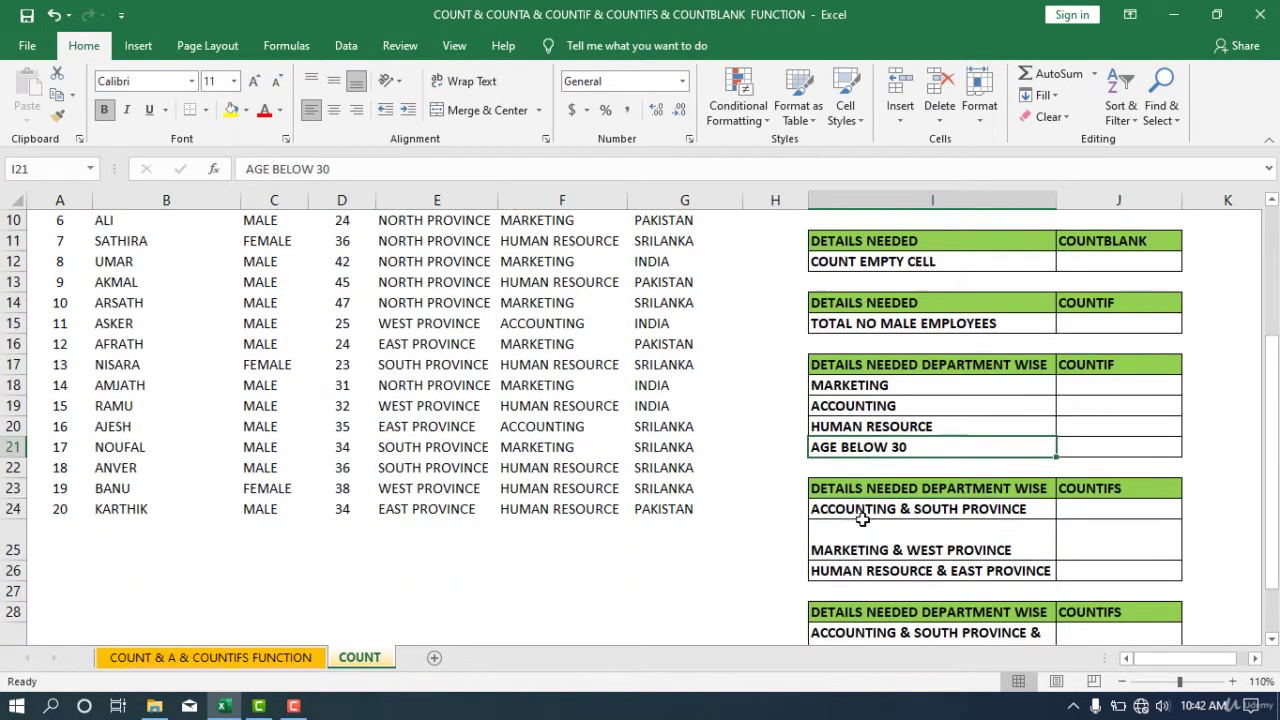
{"action": "left_click", "coordinate": [860, 512]}
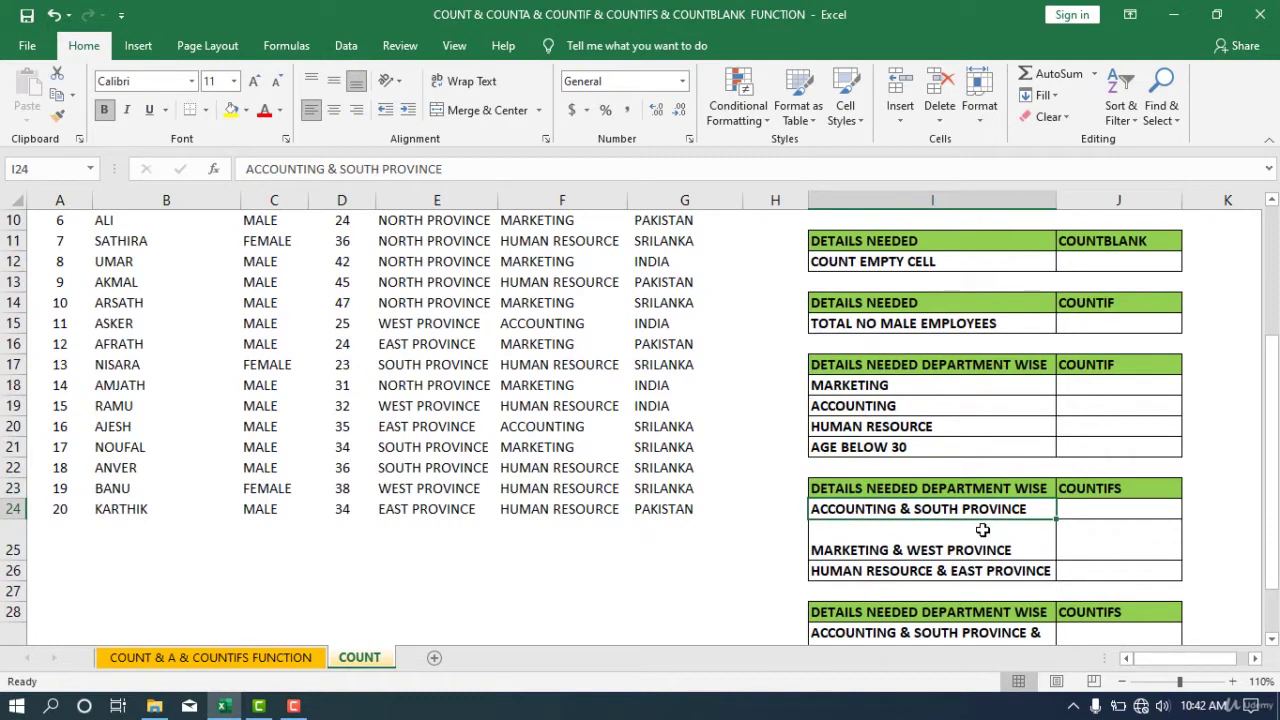
{"action": "left_click", "coordinate": [890, 549]}
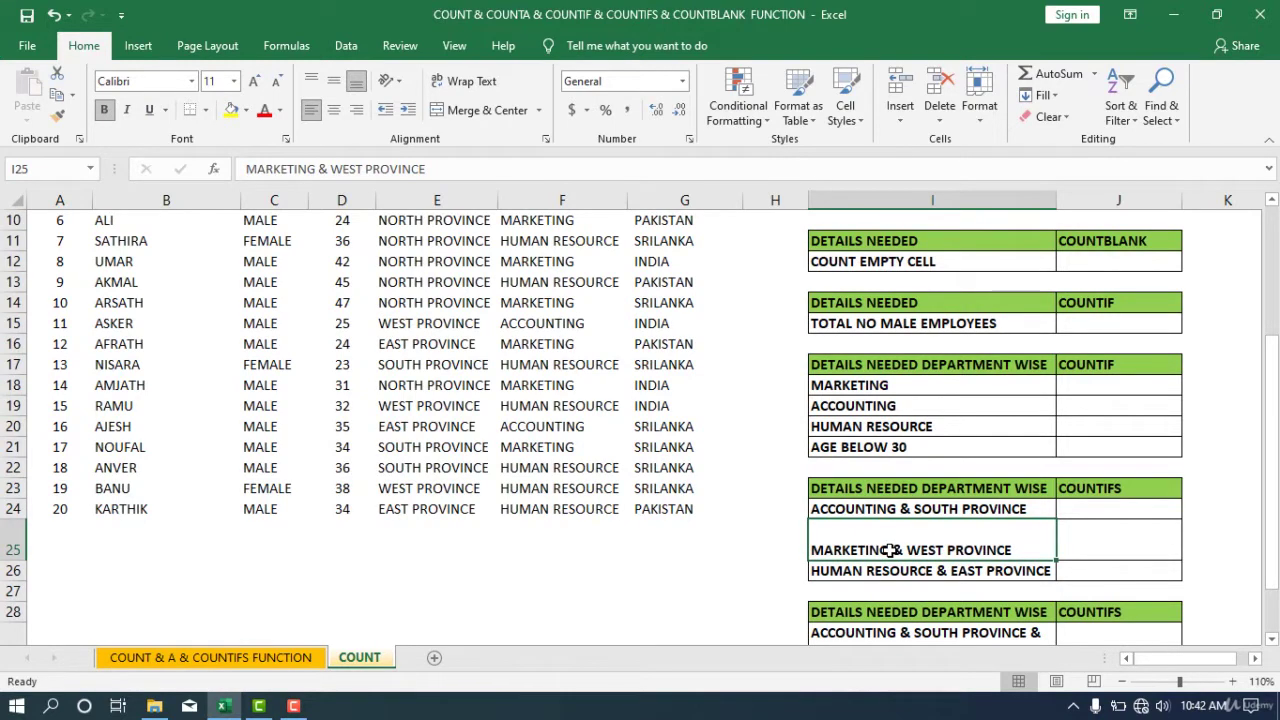
{"action": "left_click", "coordinate": [833, 568]}
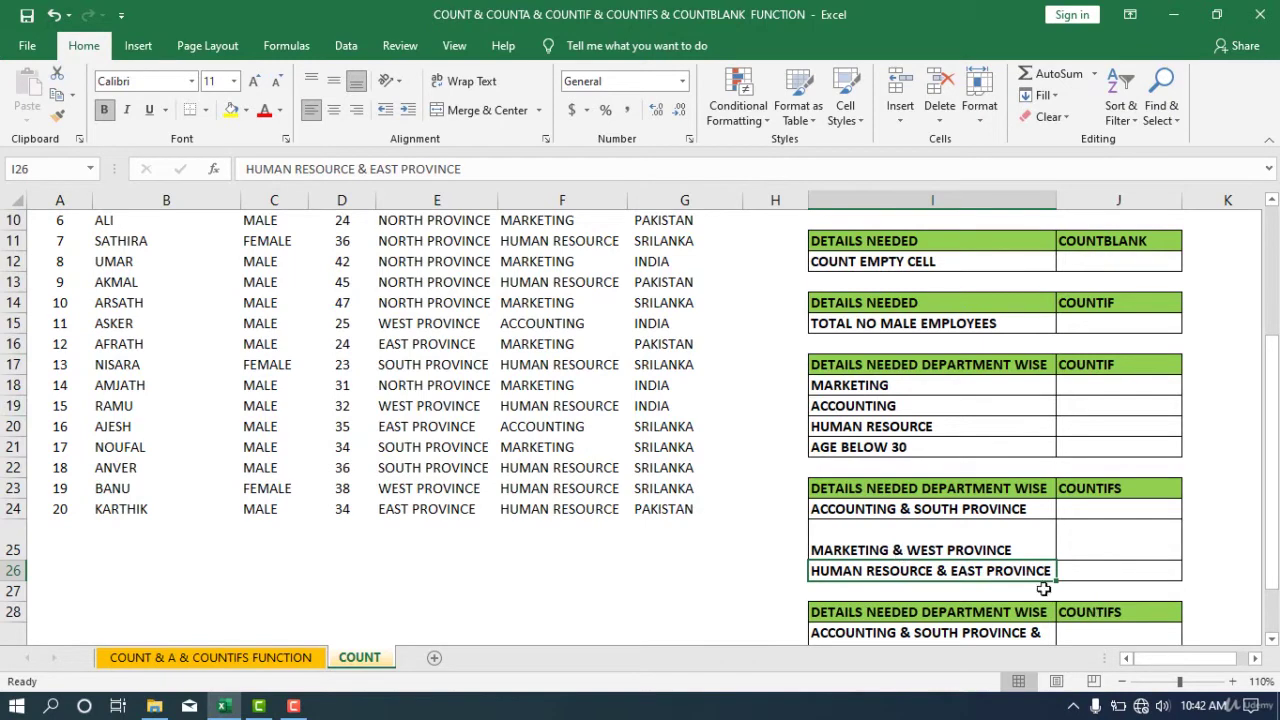
{"action": "scroll", "coordinate": [830, 574], "scroll_direction": "down", "scroll_amount": 1}
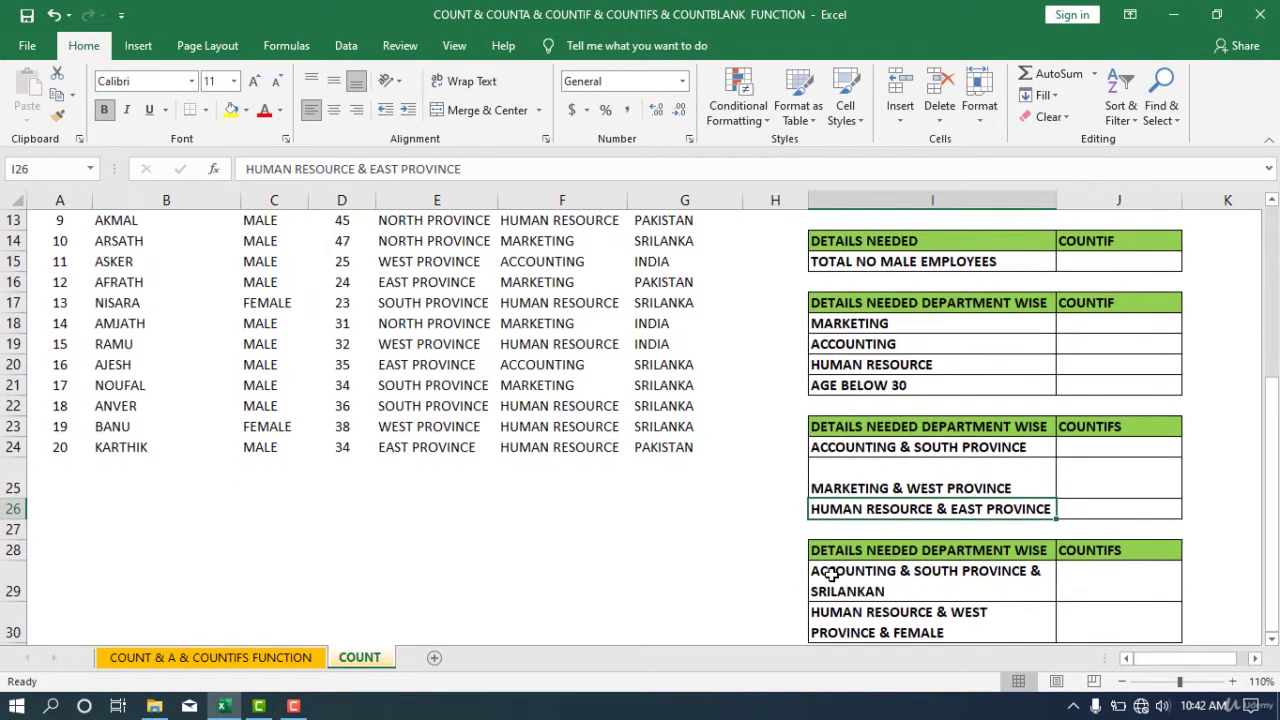
{"action": "left_click", "coordinate": [838, 574]}
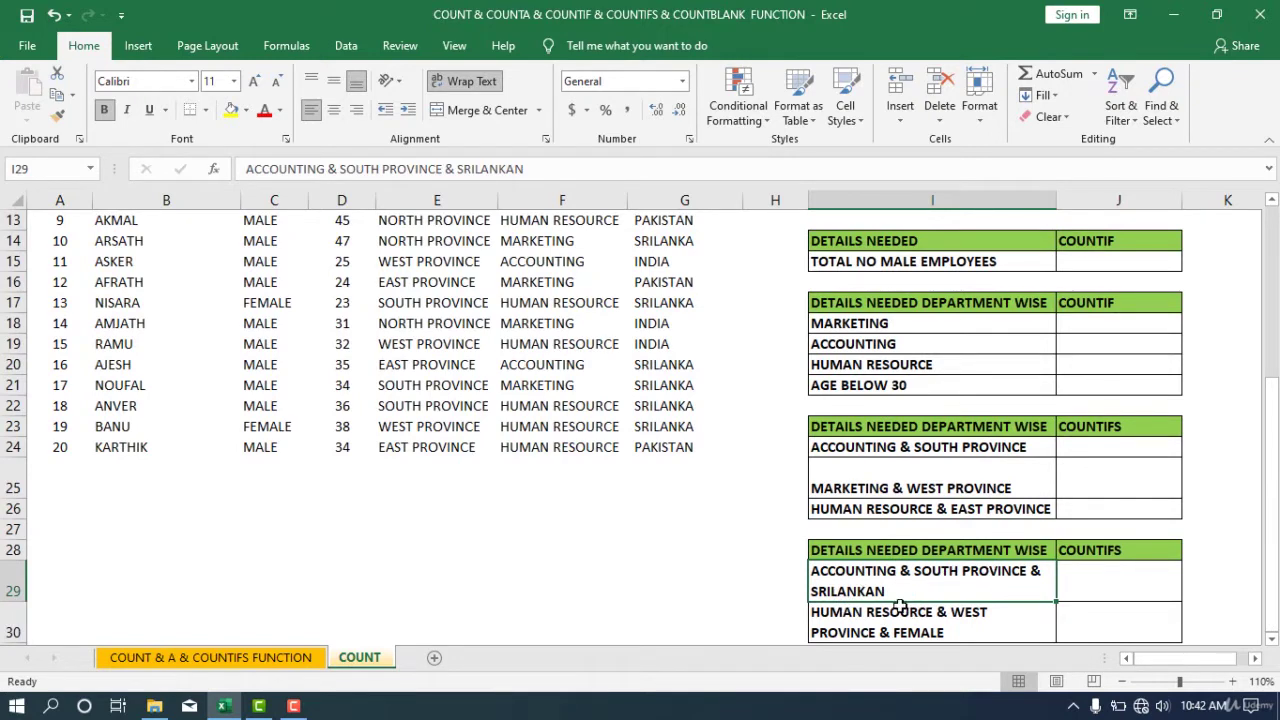
{"action": "scroll", "coordinate": [865, 605], "scroll_direction": "down", "scroll_amount": 1}
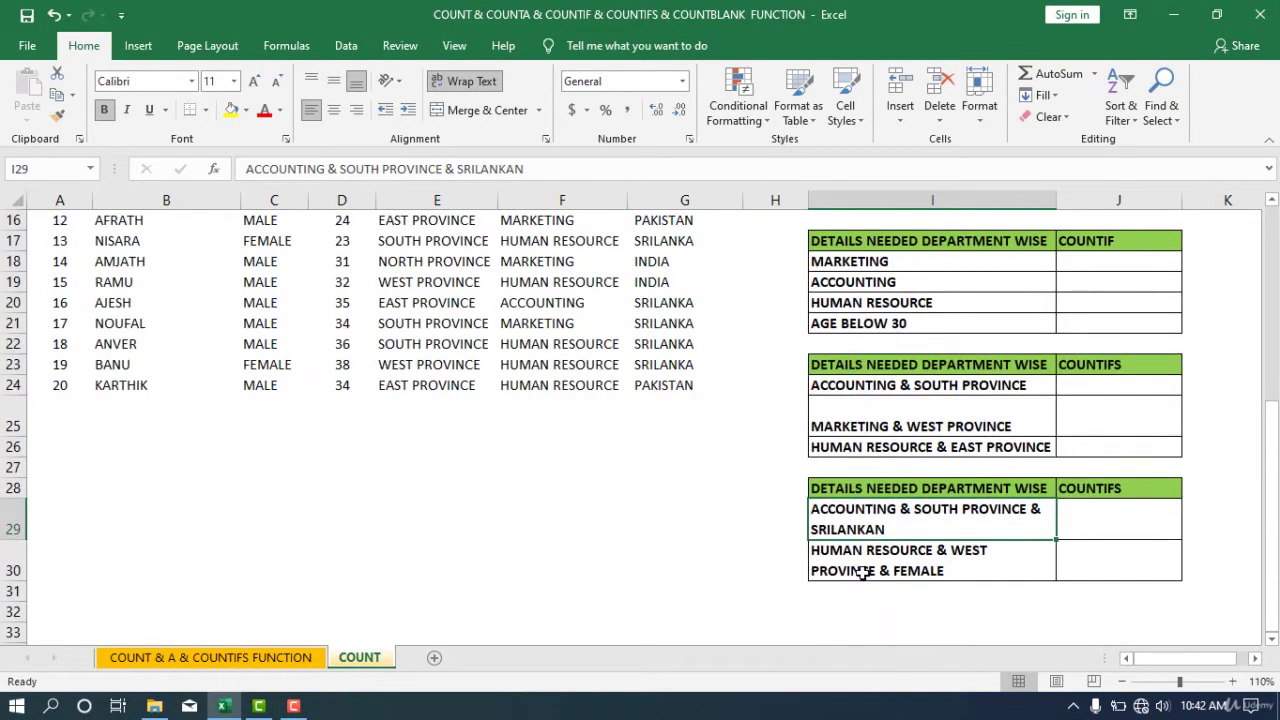
{"action": "left_click", "coordinate": [862, 571]}
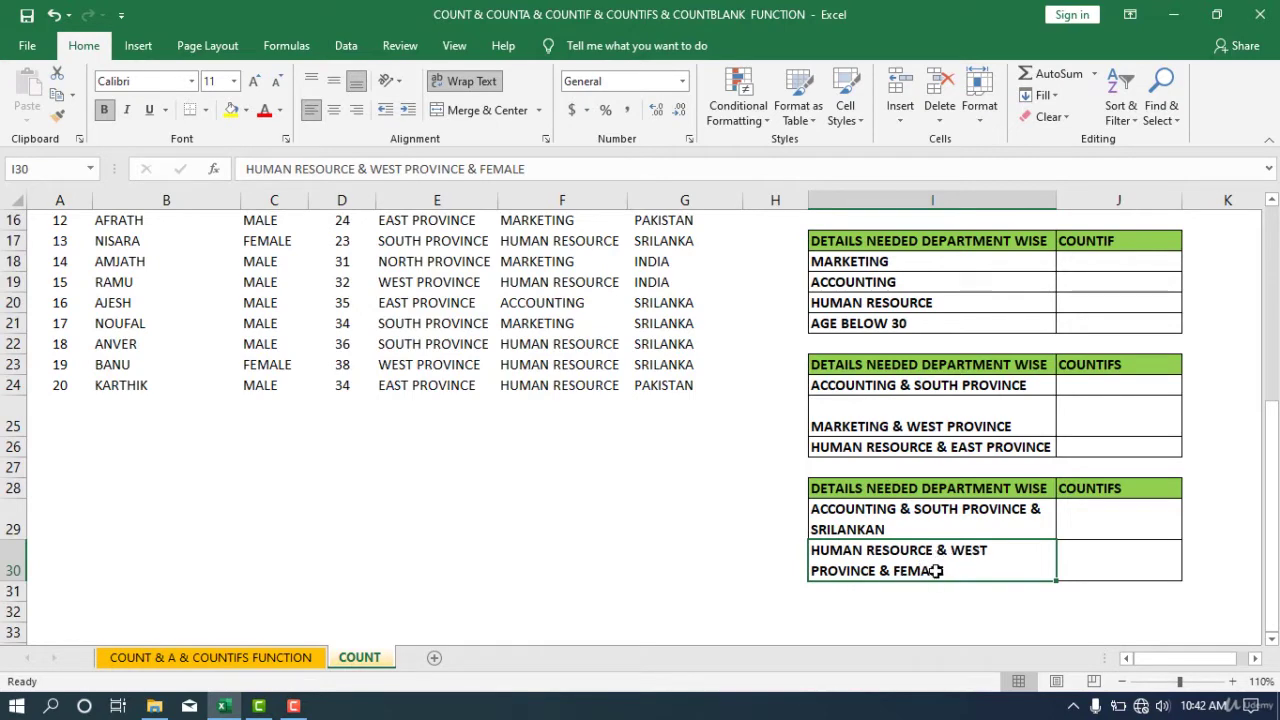
{"action": "scroll", "coordinate": [895, 365], "scroll_direction": "up", "scroll_amount": 4}
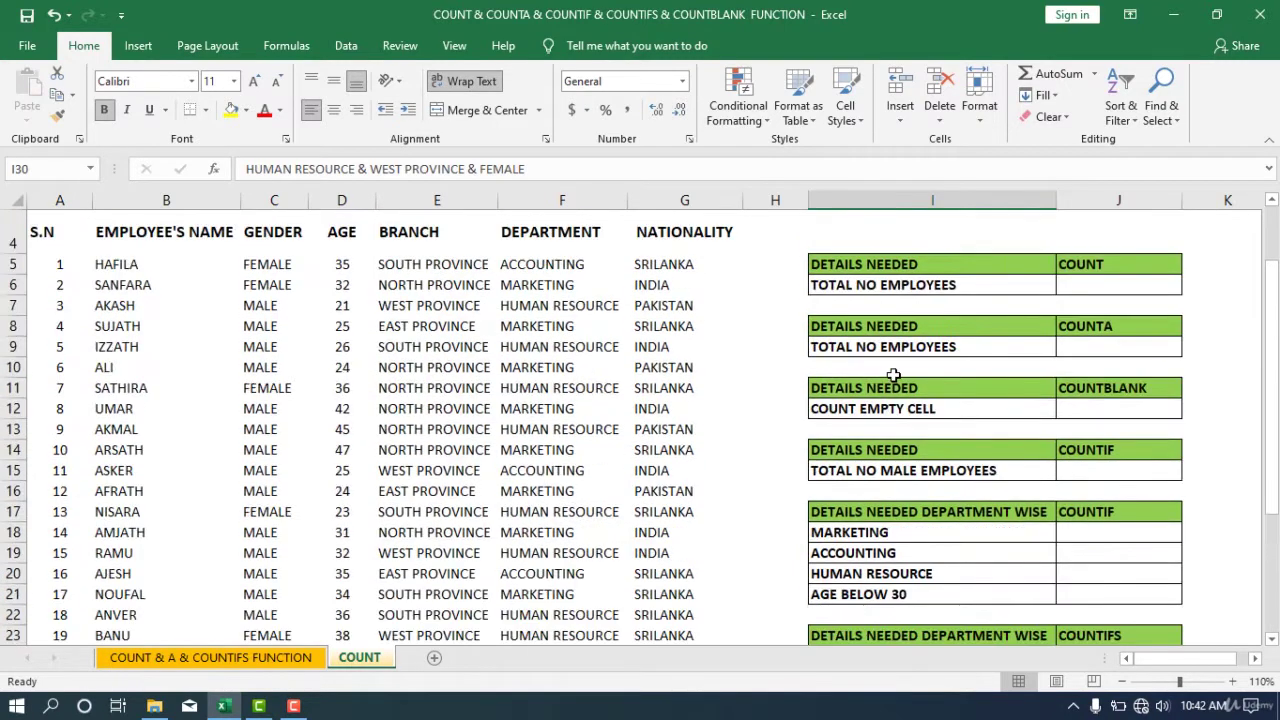
{"action": "scroll", "coordinate": [897, 440], "scroll_direction": "down", "scroll_amount": 2}
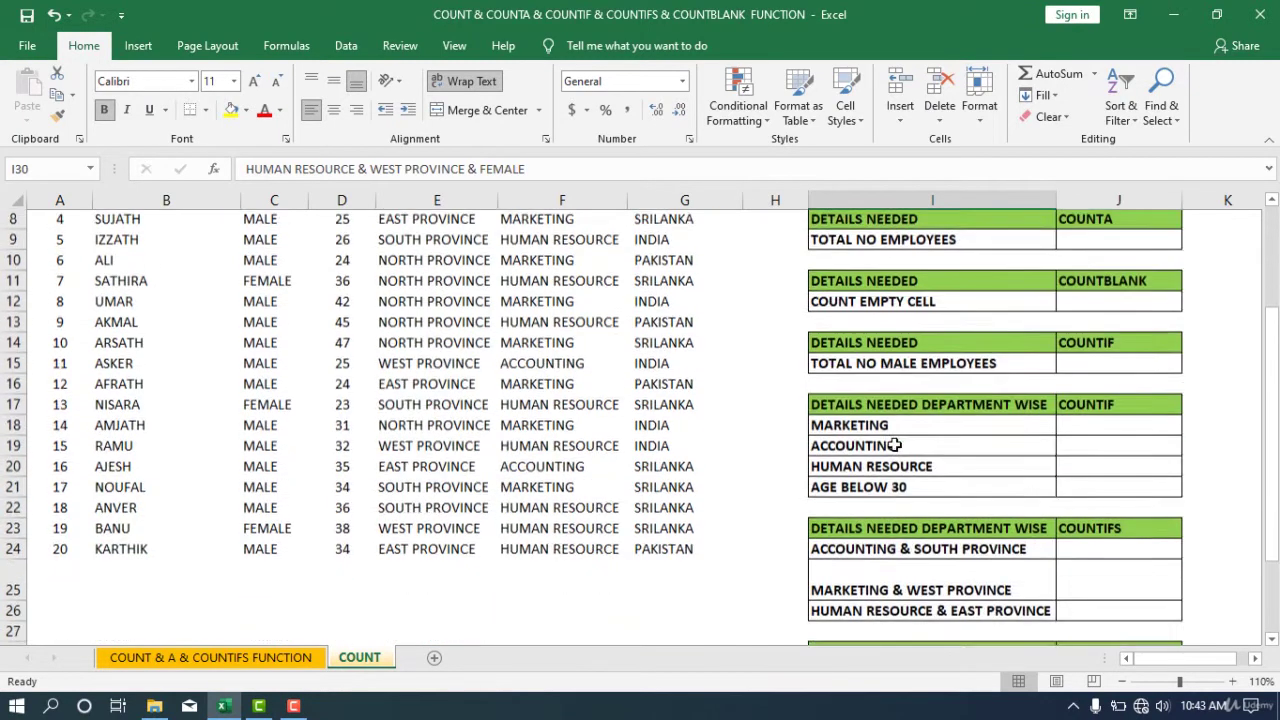
{"action": "scroll", "coordinate": [895, 432], "scroll_direction": "up", "scroll_amount": 2}
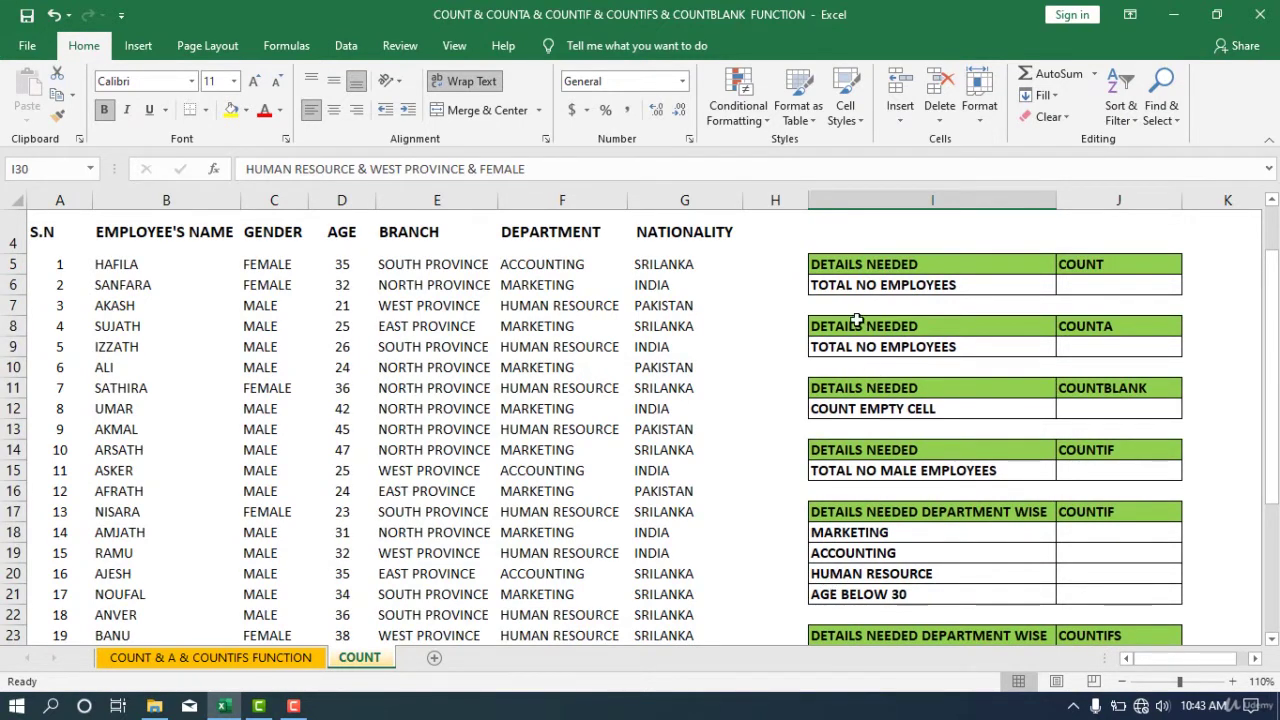
{"action": "scroll", "coordinate": [833, 325], "scroll_direction": "up", "scroll_amount": 1}
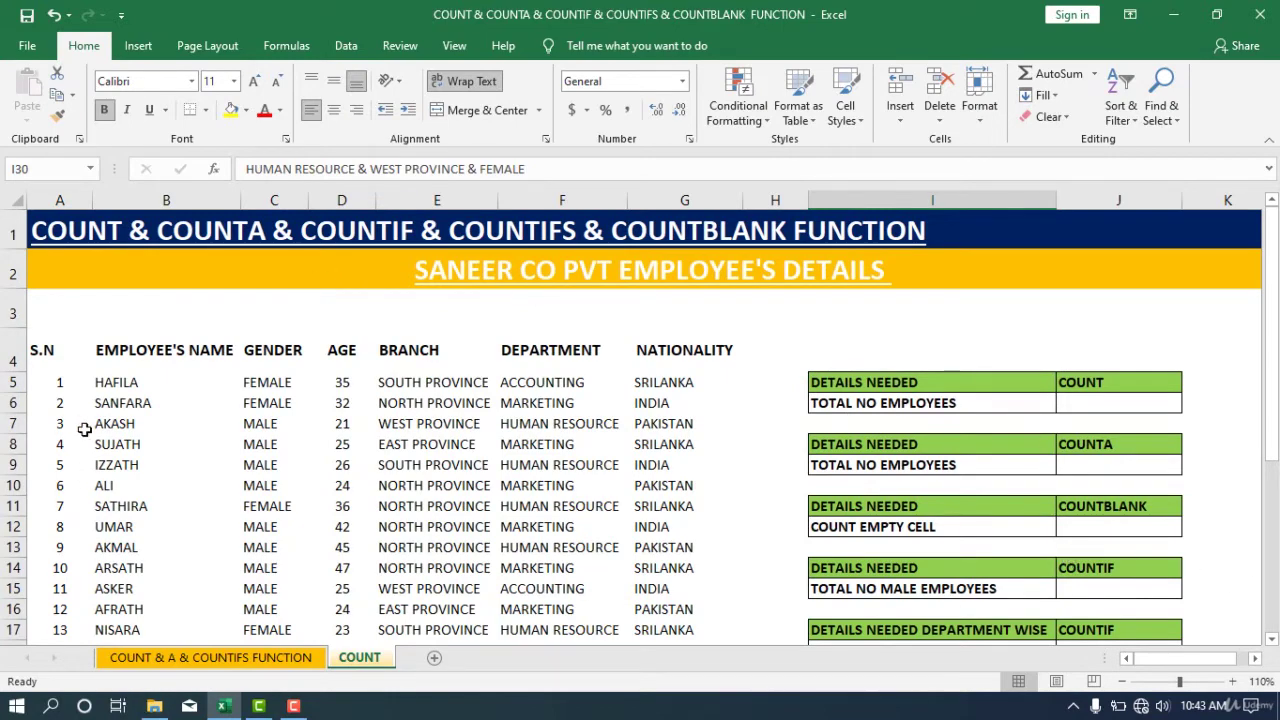
Highlight the serial number, employee name, gender and branch columns to show what each count uses
{"action": "left_click_drag", "start_coordinate": [55, 389], "coordinate": [40, 582]}
{"action": "scroll", "coordinate": [214, 502], "scroll_direction": "up", "scroll_amount": 2}
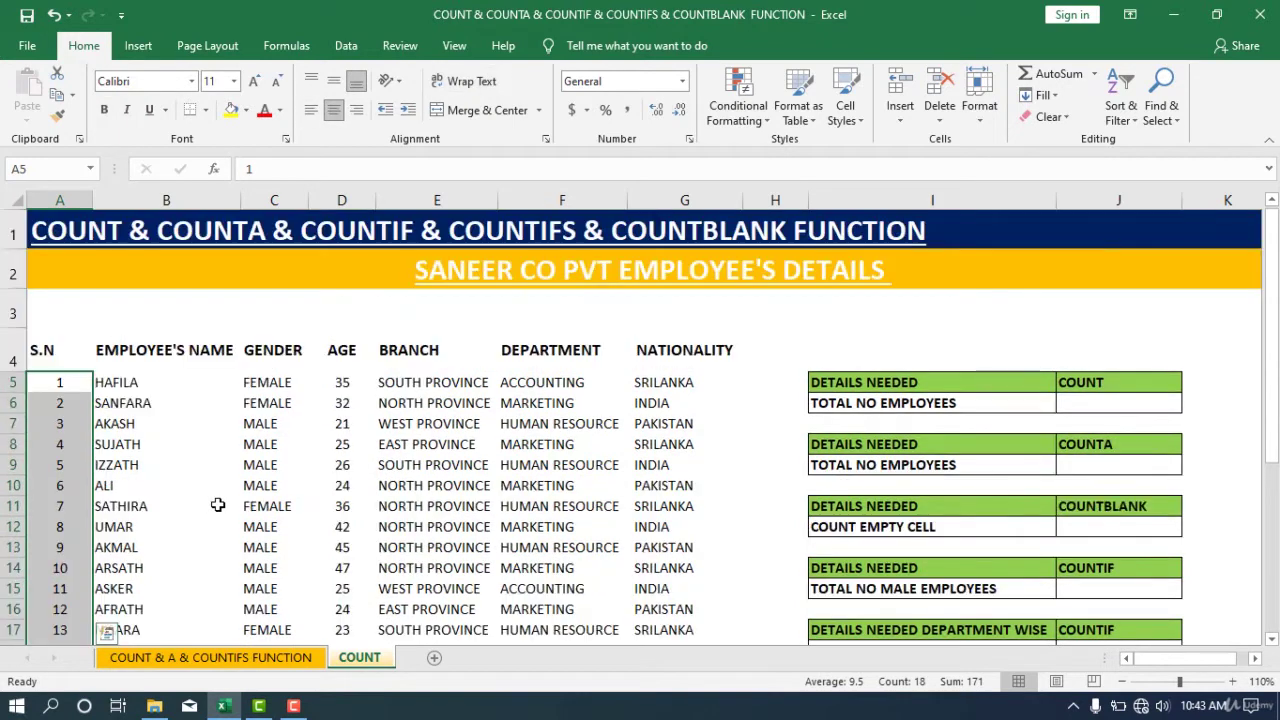
{"action": "left_click", "coordinate": [855, 470]}
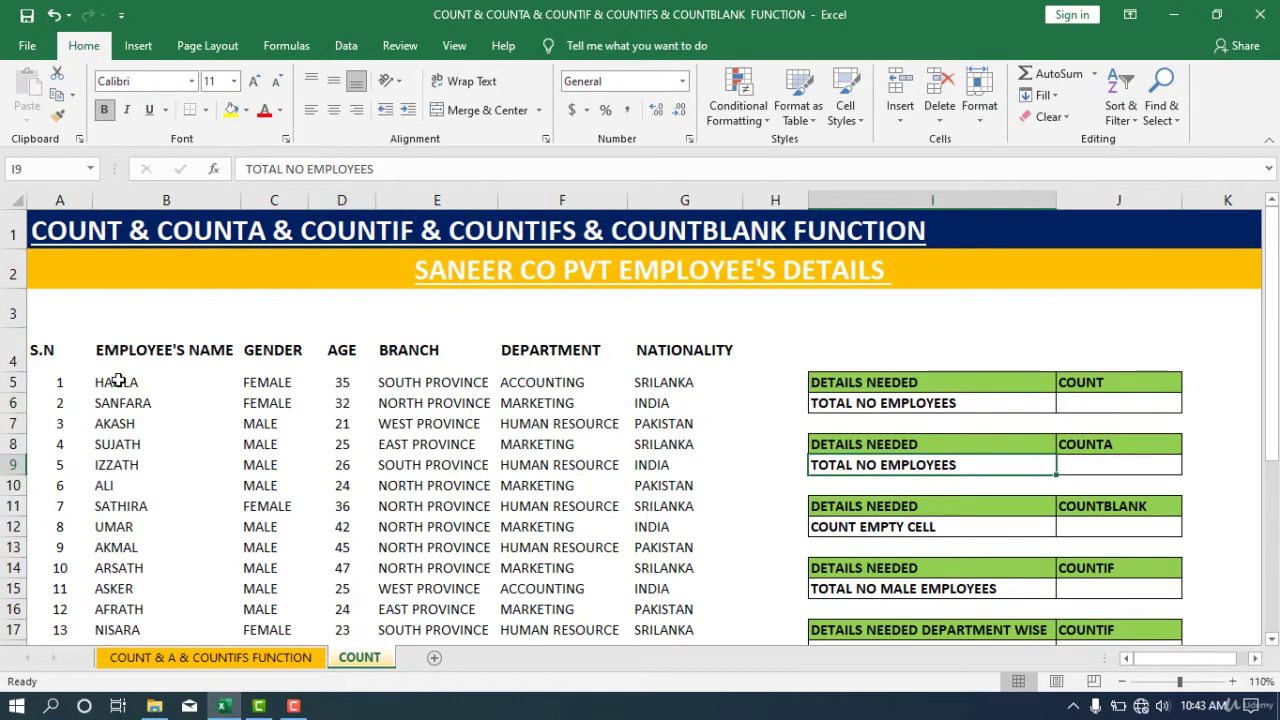
{"action": "left_click_drag", "start_coordinate": [118, 381], "coordinate": [125, 625]}
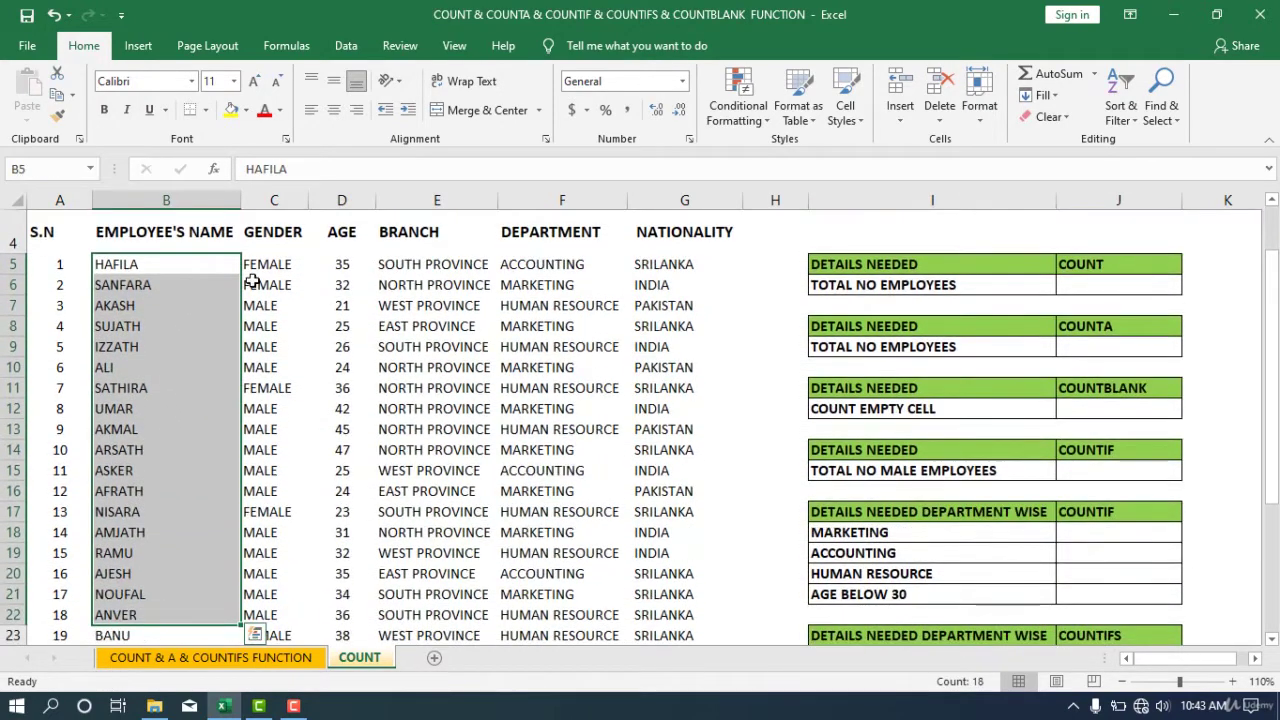
{"action": "left_click_drag", "start_coordinate": [256, 268], "coordinate": [252, 614]}
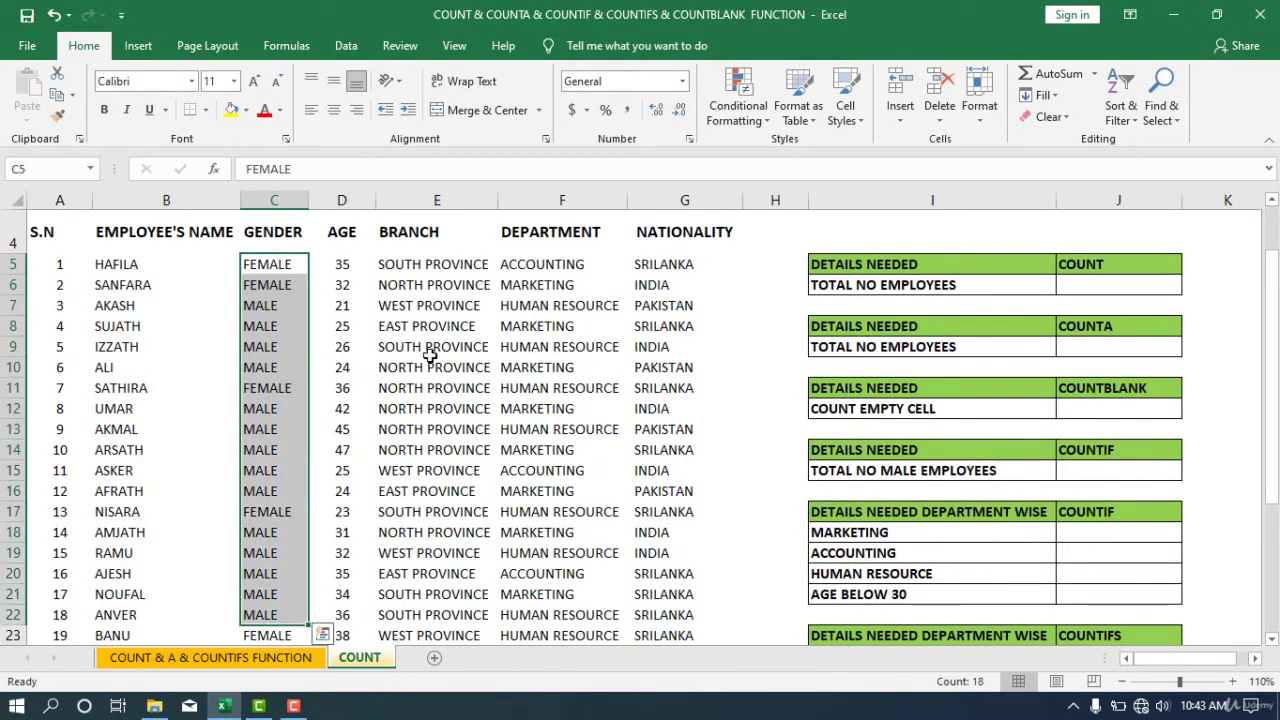
{"action": "left_click_drag", "start_coordinate": [430, 264], "coordinate": [430, 511]}
{"action": "left_click", "coordinate": [430, 470]}
{"action": "scroll", "coordinate": [146, 302], "scroll_direction": "up", "scroll_amount": 1}
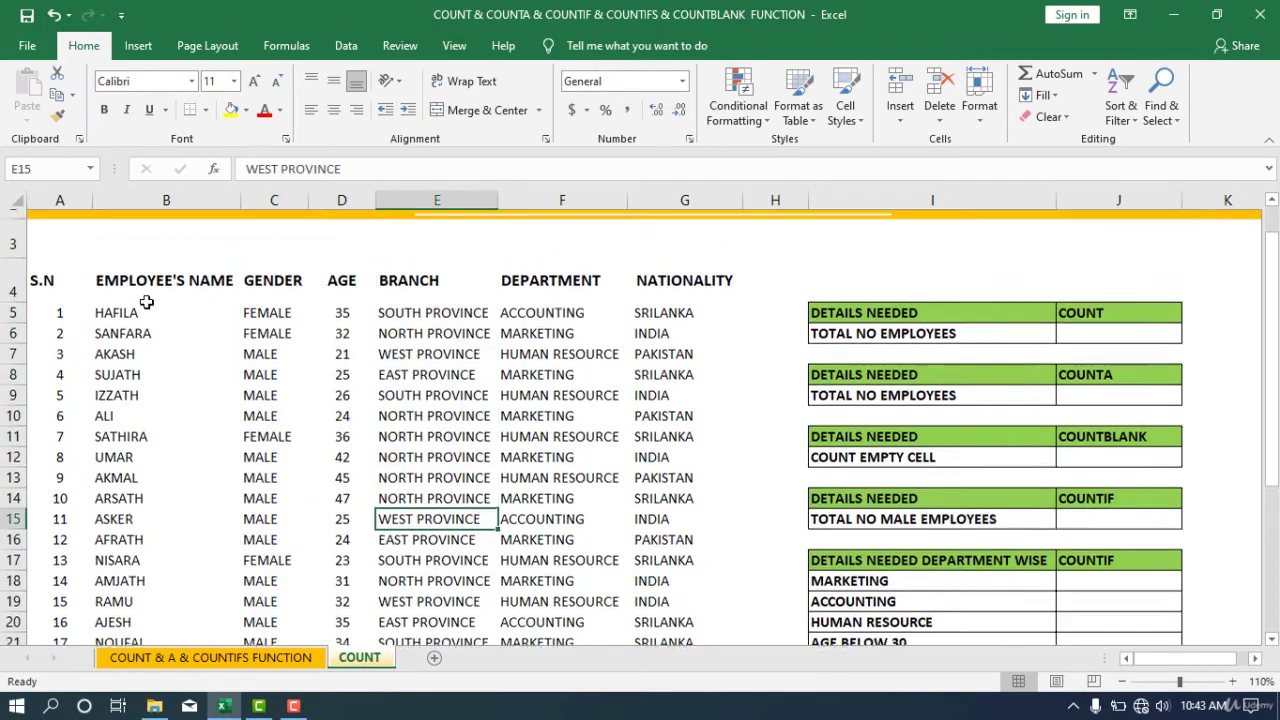
{"action": "scroll", "coordinate": [146, 302], "scroll_direction": "up", "scroll_amount": 1}
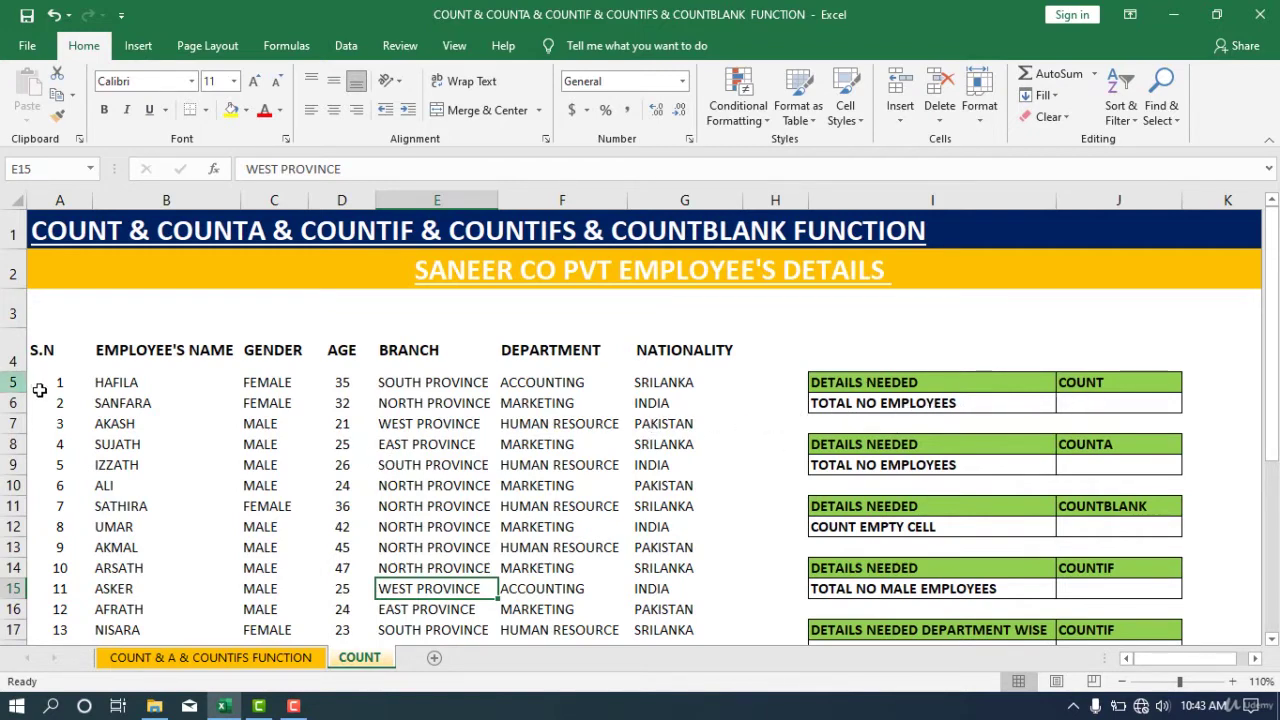
Enter =COUNT(A5:A24) in J6 to get 20 total employees, then check the formula
{"action": "left_click", "coordinate": [1122, 408]}
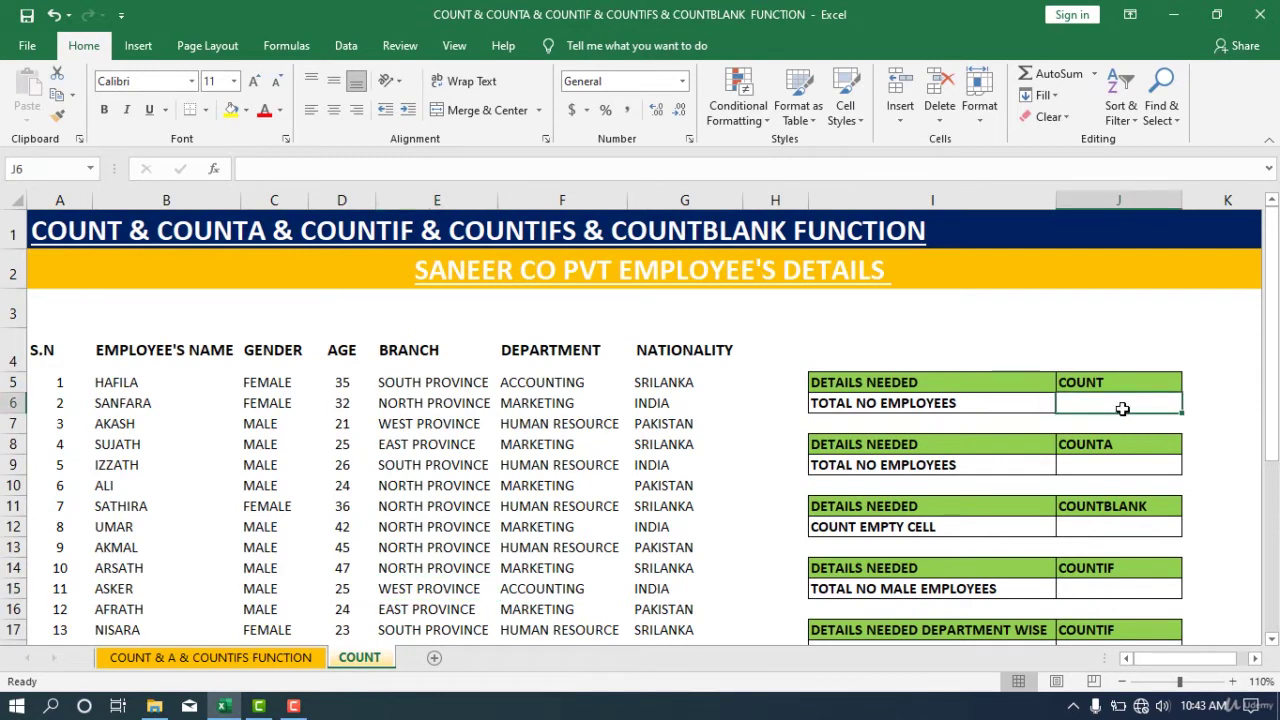
{"action": "type", "text": "="}
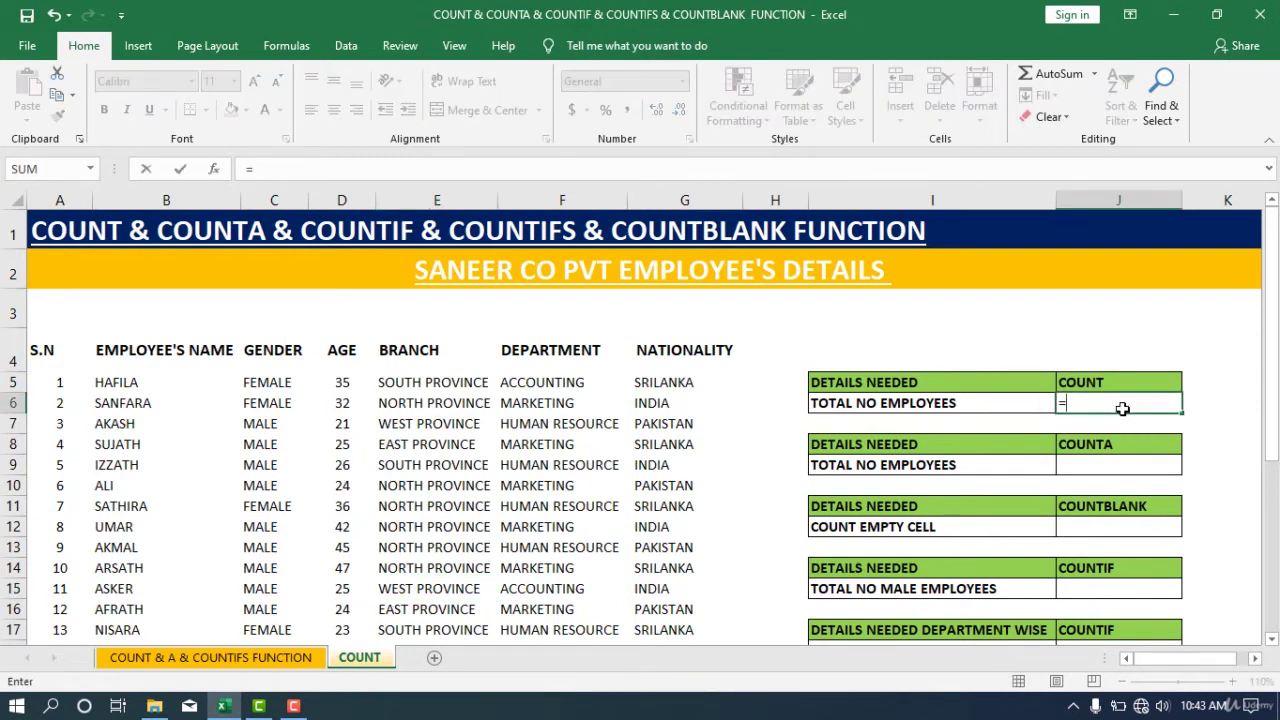
{"action": "type", "text": "COUNT"}
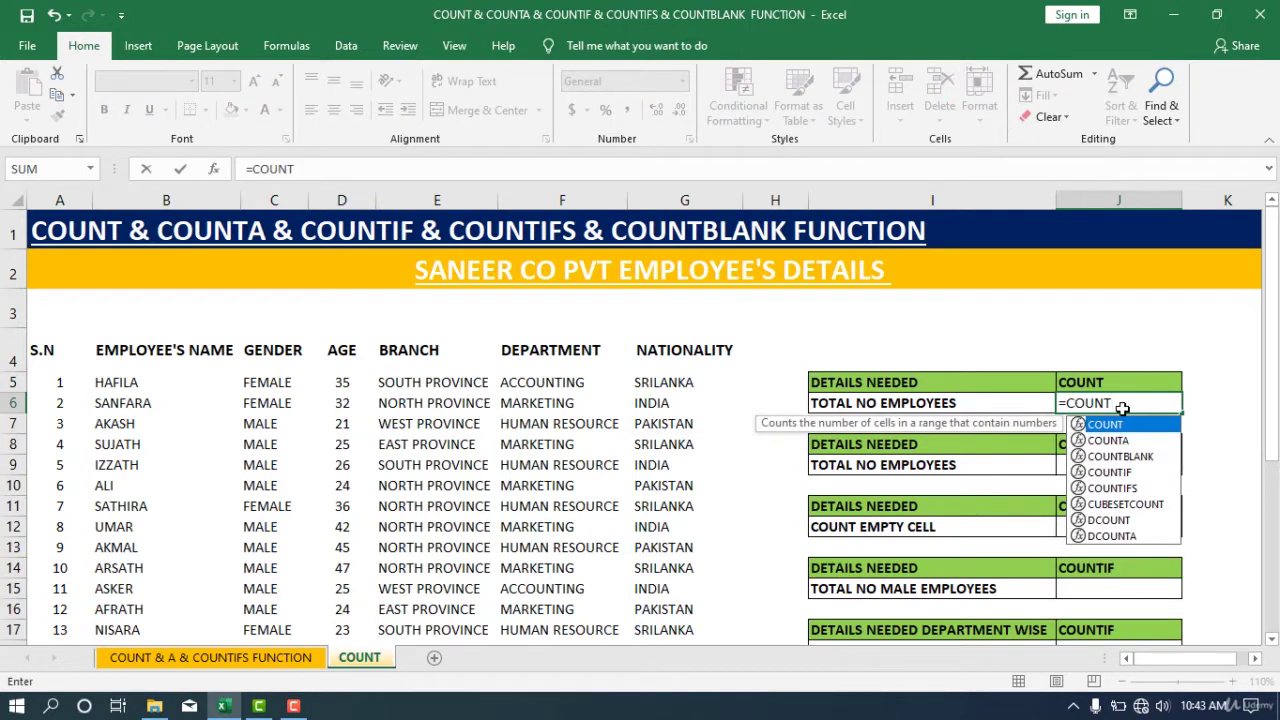
{"action": "type", "text": "("}
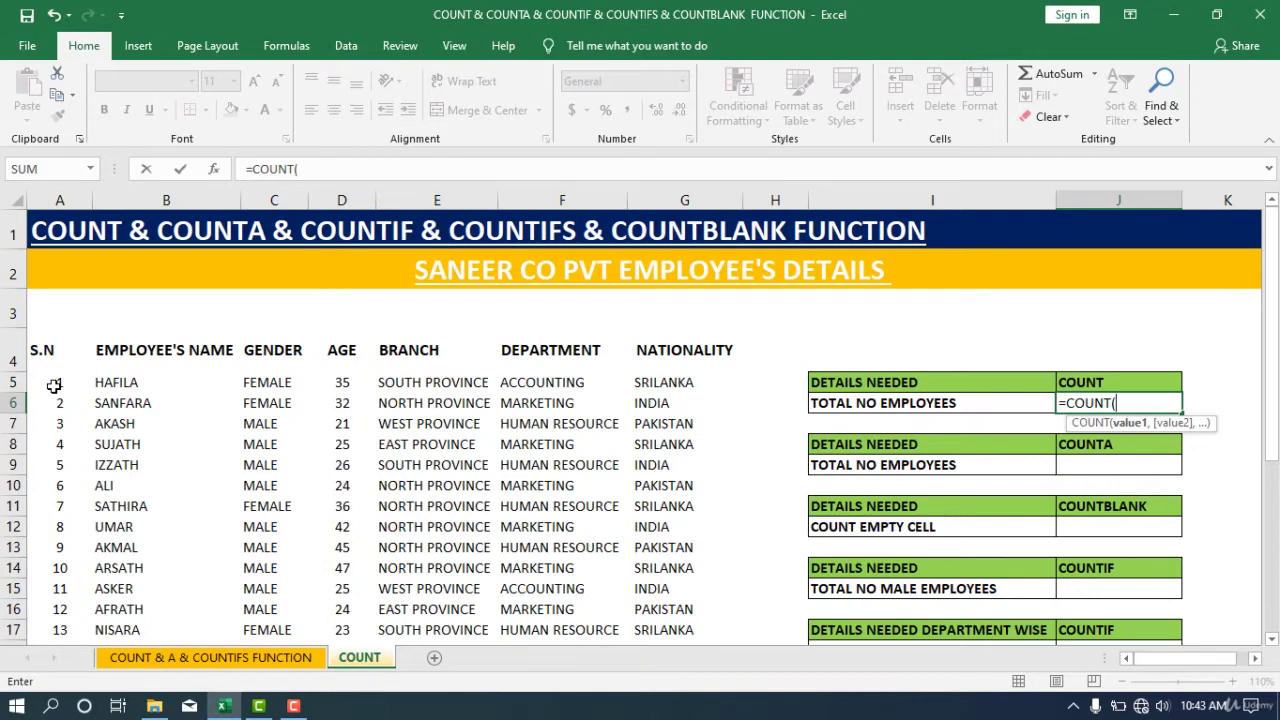
{"action": "scroll", "coordinate": [54, 385], "scroll_direction": "down", "scroll_amount": 1}
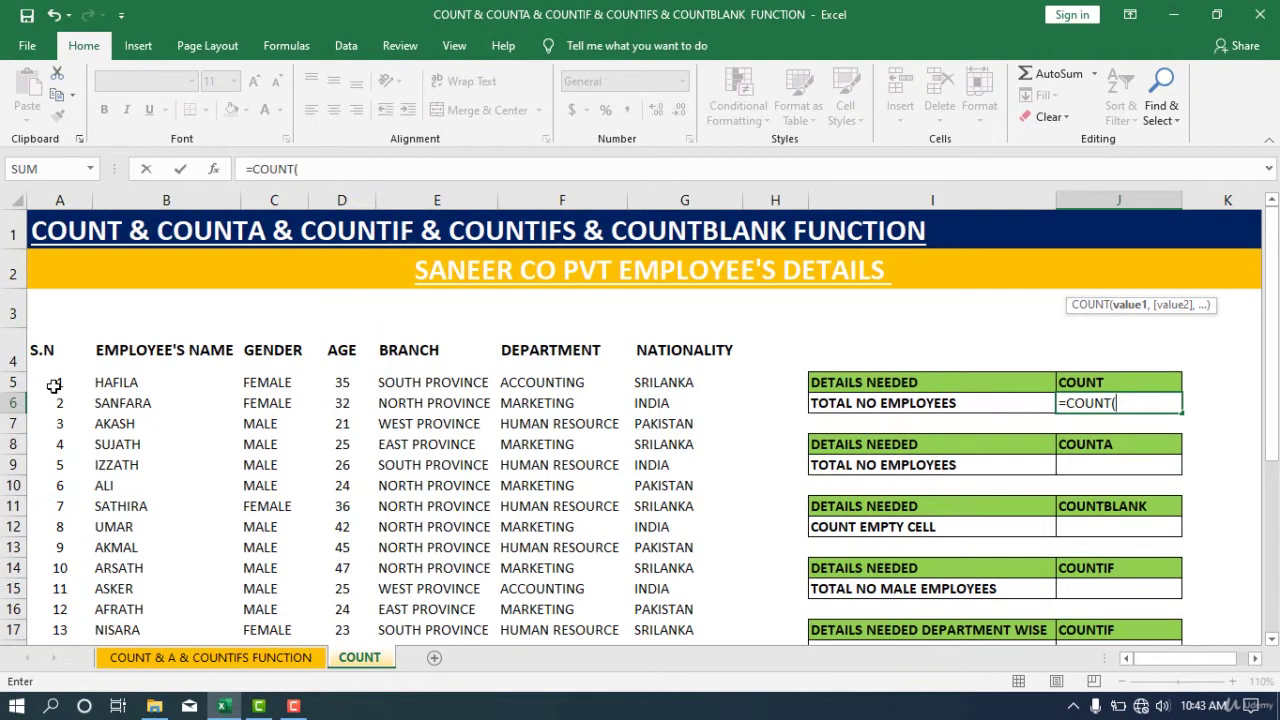
{"action": "left_click_drag", "start_coordinate": [54, 385], "coordinate": [57, 590]}
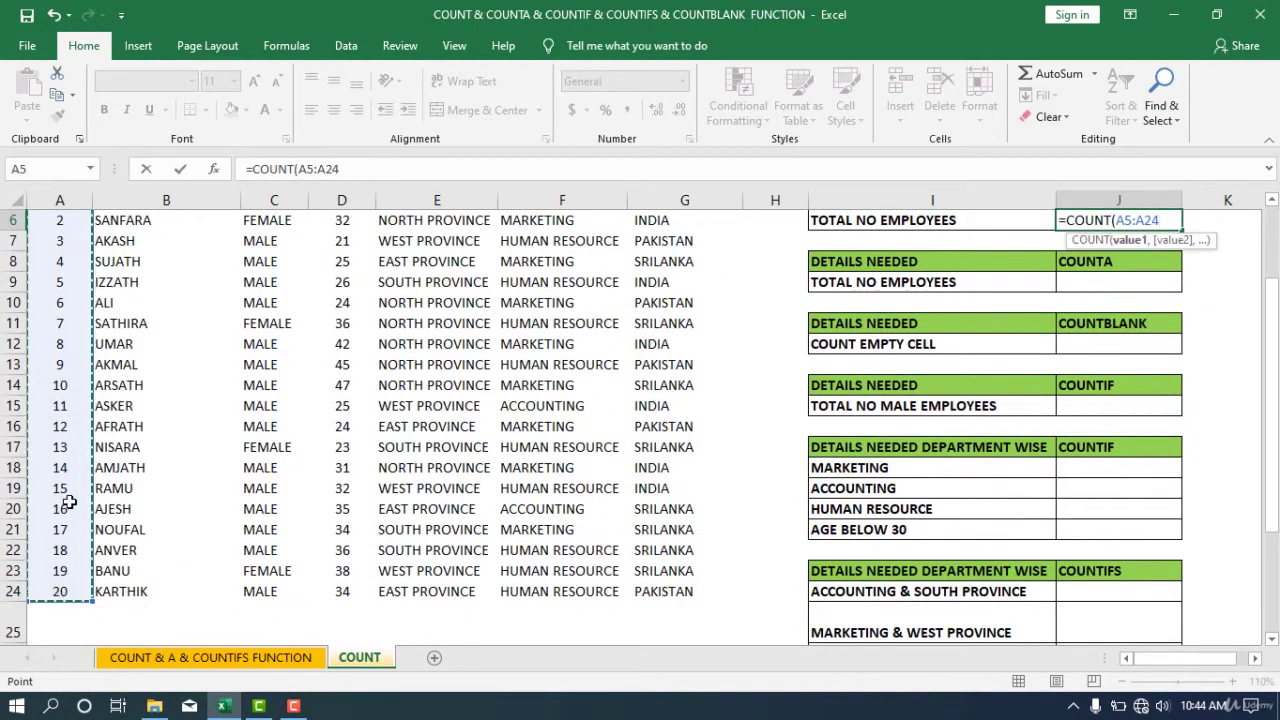
{"action": "scroll", "coordinate": [68, 502], "scroll_direction": "up", "scroll_amount": 2}
{"action": "scroll", "coordinate": [68, 502], "scroll_direction": "up", "scroll_amount": 1}
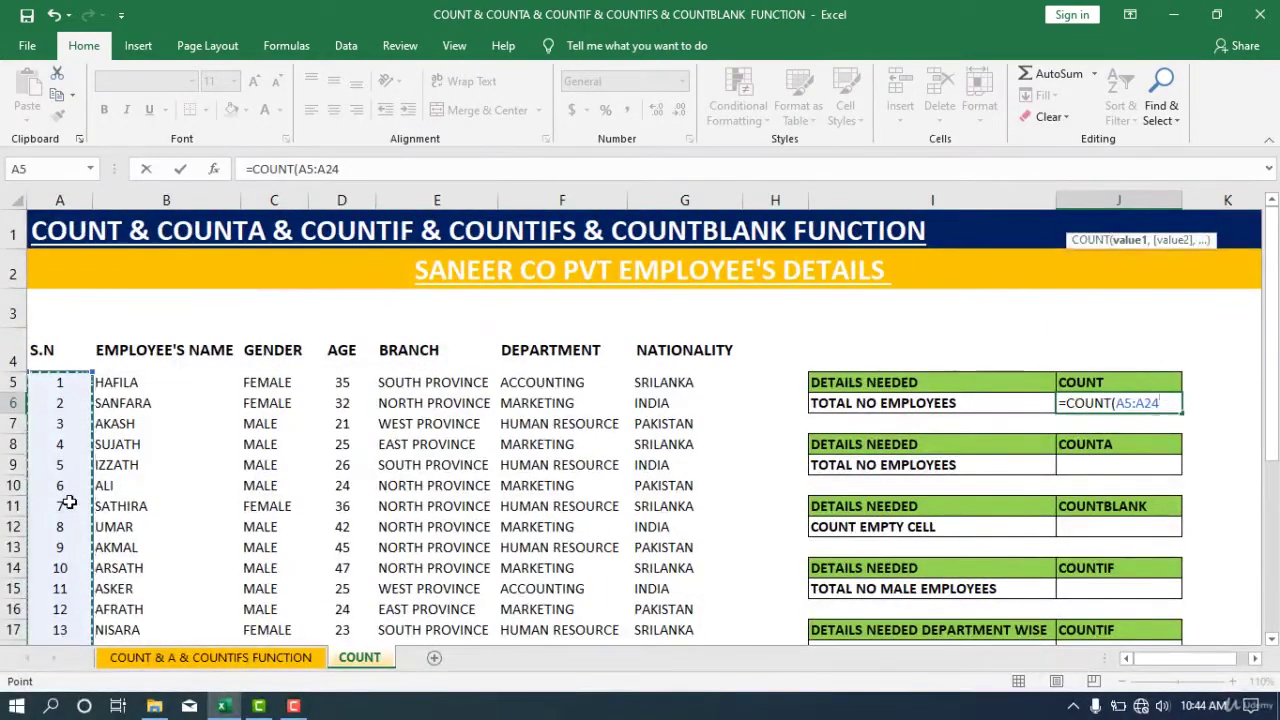
{"action": "type", "text": ")"}
{"action": "key", "text": "Return"}
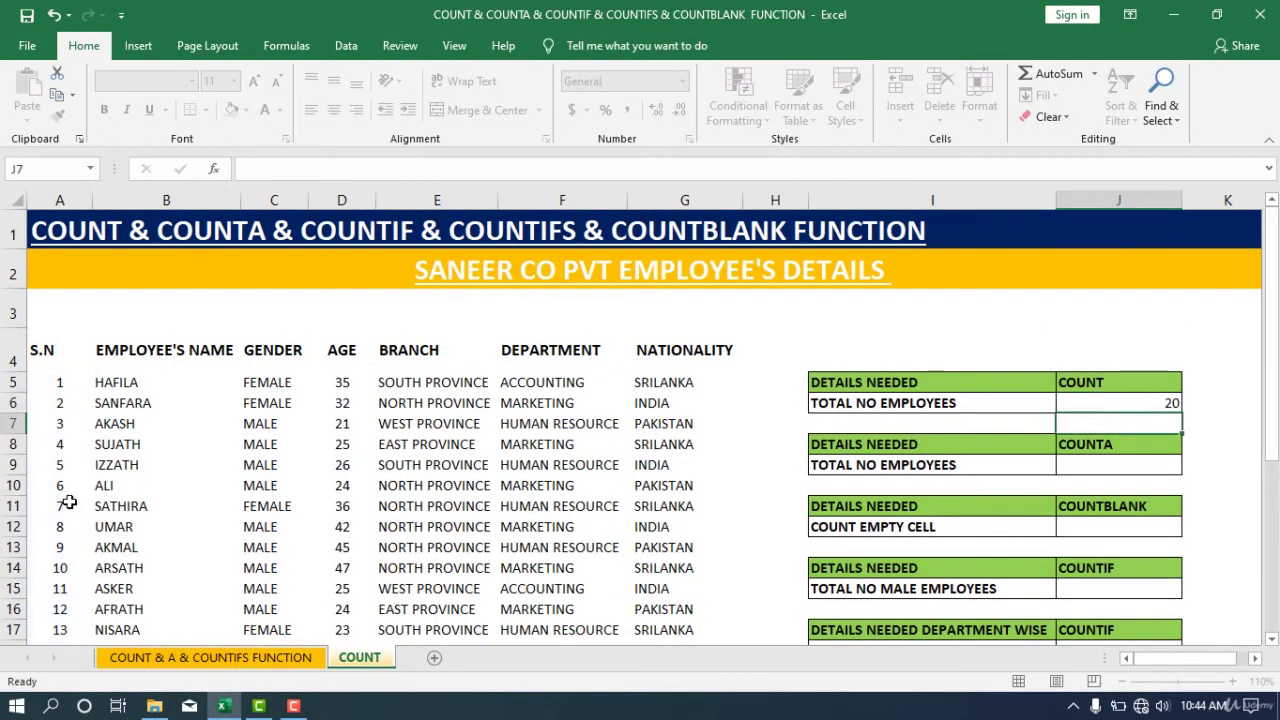
{"action": "left_click", "coordinate": [1156, 408]}
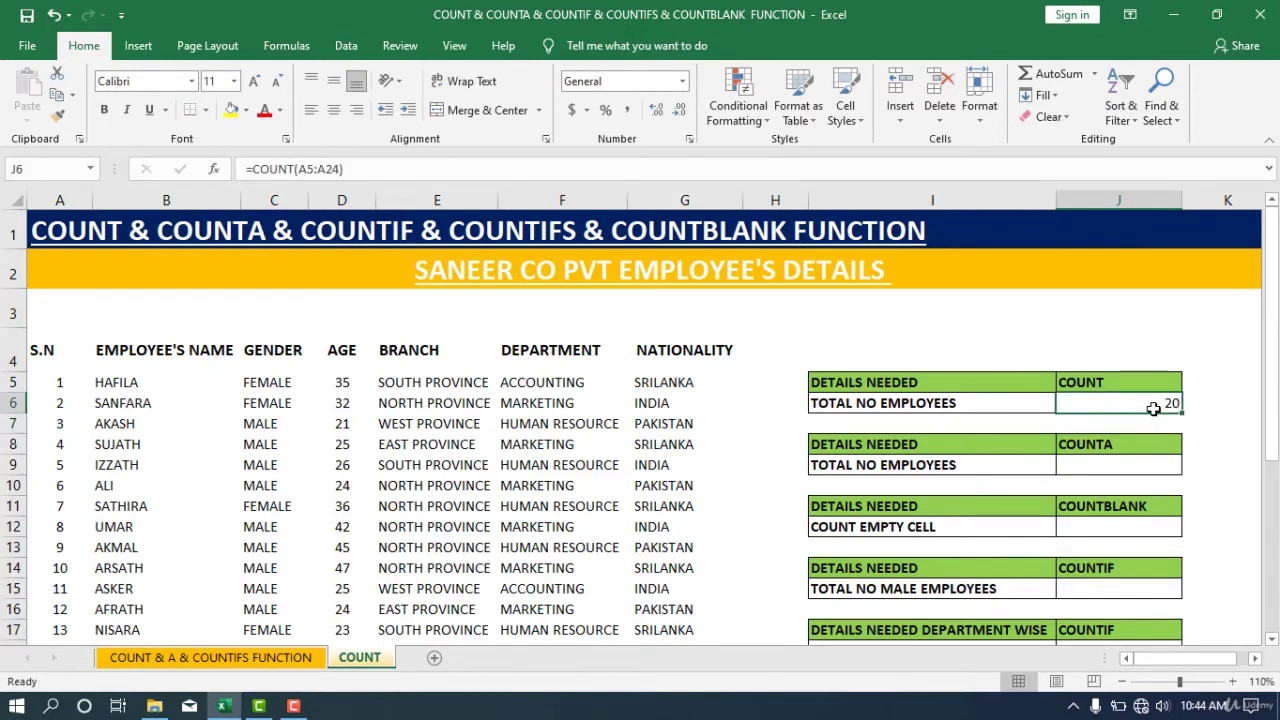
{"action": "left_click", "coordinate": [62, 406]}
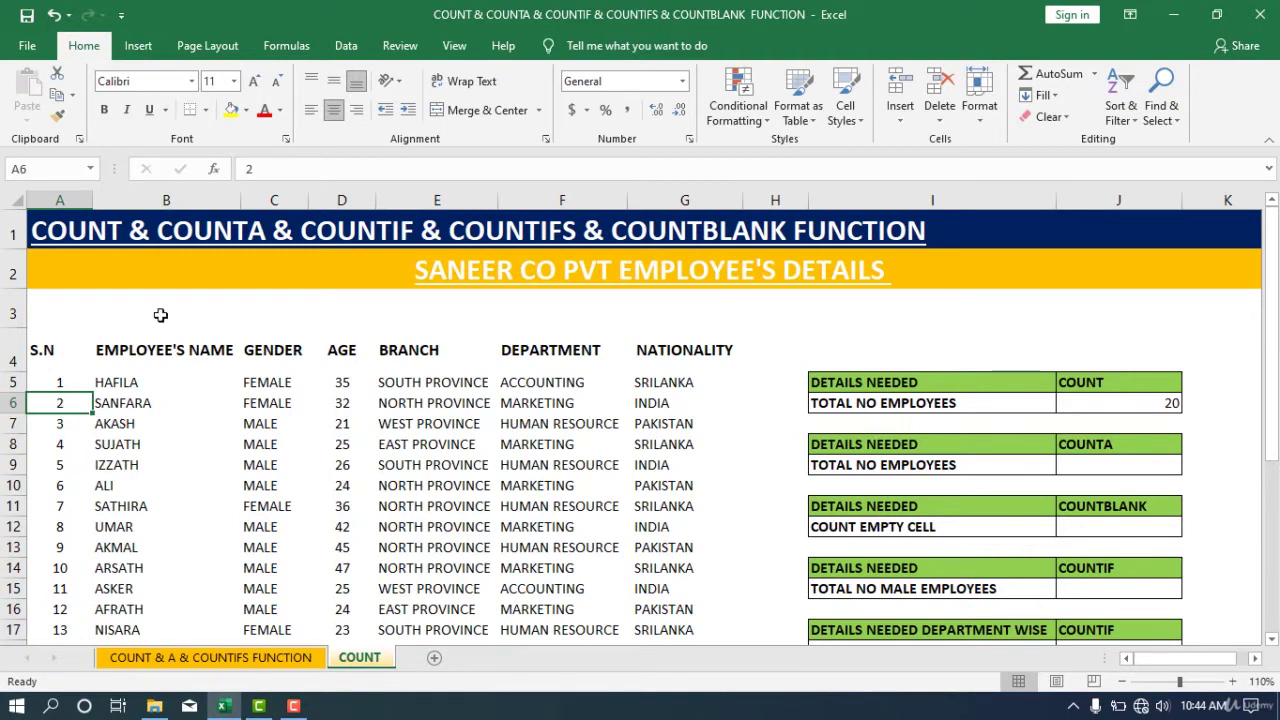
Clear serial number 2 in A6 so COUNT drops to 19, then type 2 back
{"action": "key", "text": "Delete"}
{"action": "type", "text": "2"}
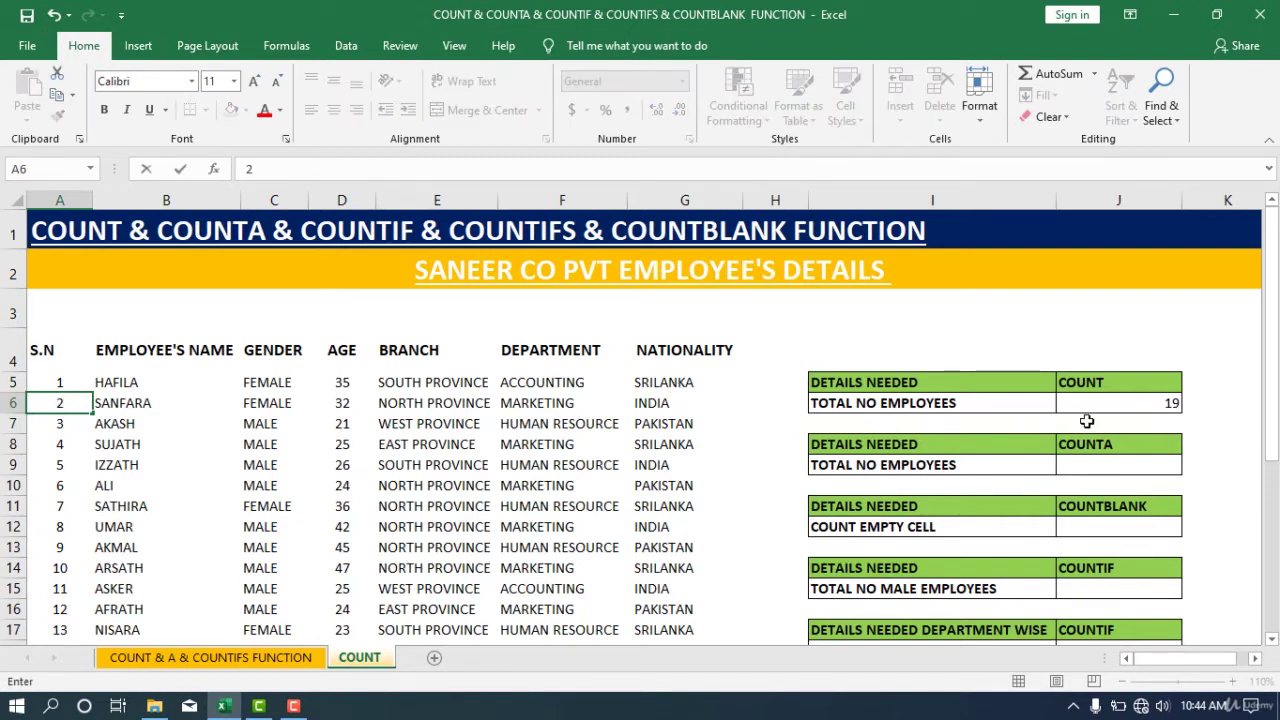
{"action": "left_click", "coordinate": [1087, 421]}
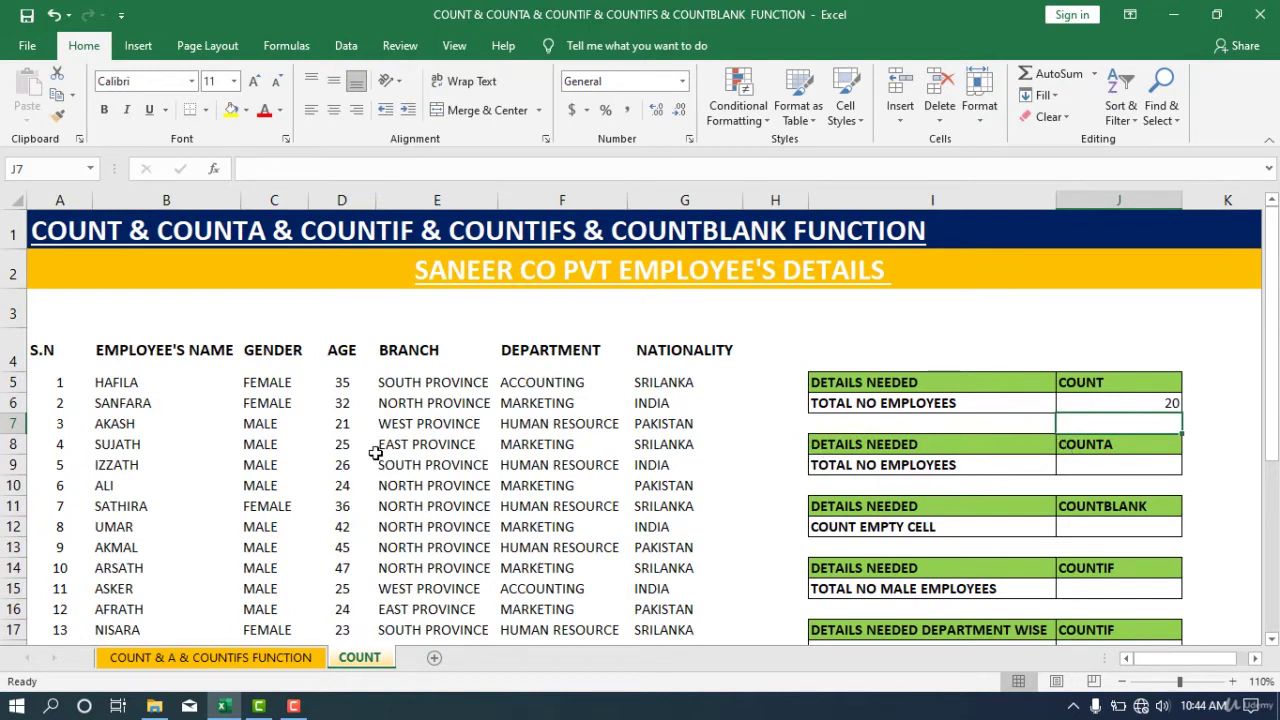
Highlight parts of the name, gender, branch, department and nationality columns as text data
{"action": "left_click_drag", "start_coordinate": [116, 400], "coordinate": [170, 527]}
{"action": "left_click_drag", "start_coordinate": [237, 462], "coordinate": [238, 464]}
{"action": "left_click_drag", "start_coordinate": [268, 382], "coordinate": [318, 488]}
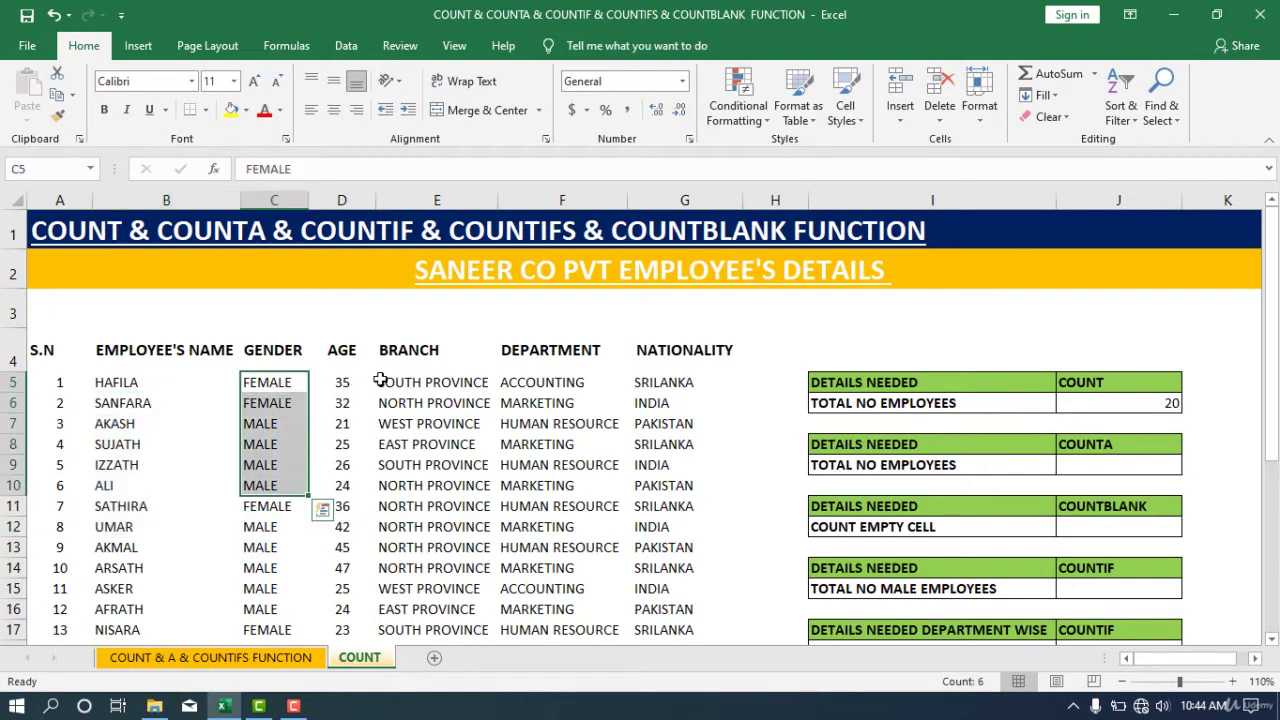
{"action": "left_click", "coordinate": [382, 382]}
{"action": "left_click_drag", "start_coordinate": [382, 382], "coordinate": [424, 490]}
{"action": "left_click_drag", "start_coordinate": [550, 350], "coordinate": [560, 588]}
{"action": "left_click_drag", "start_coordinate": [665, 382], "coordinate": [676, 462]}
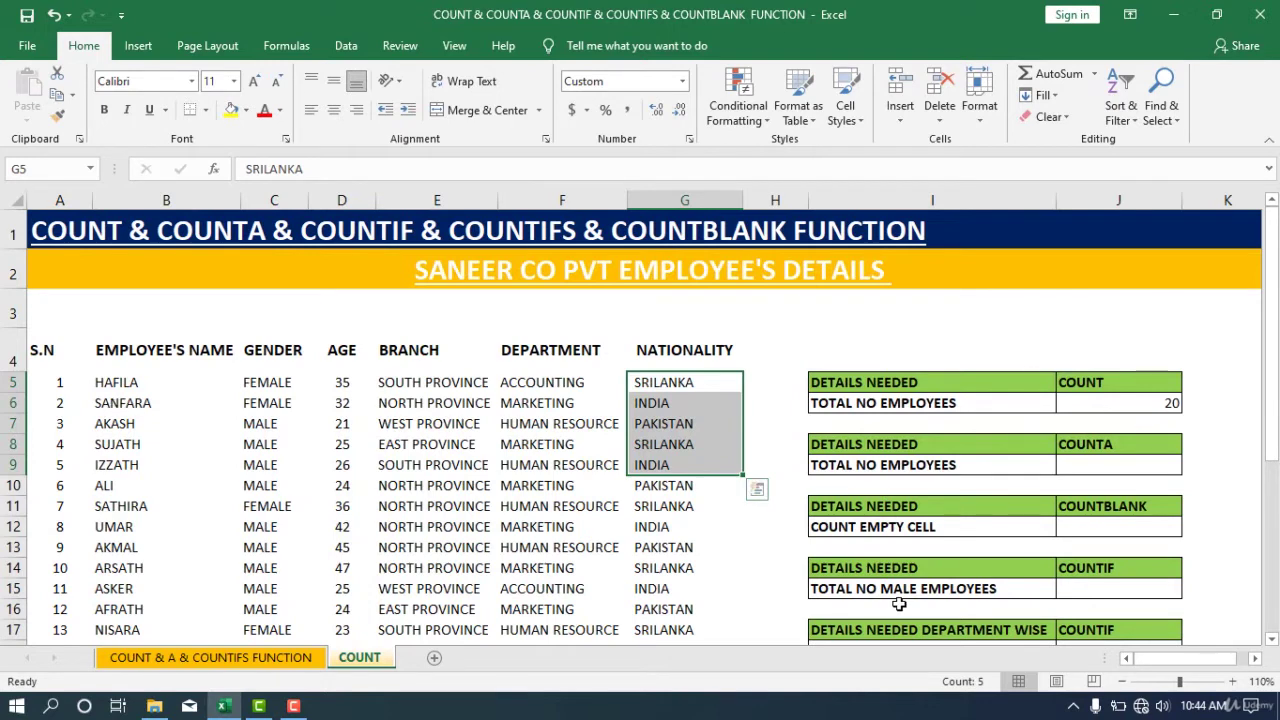
{"action": "left_click", "coordinate": [1083, 467]}
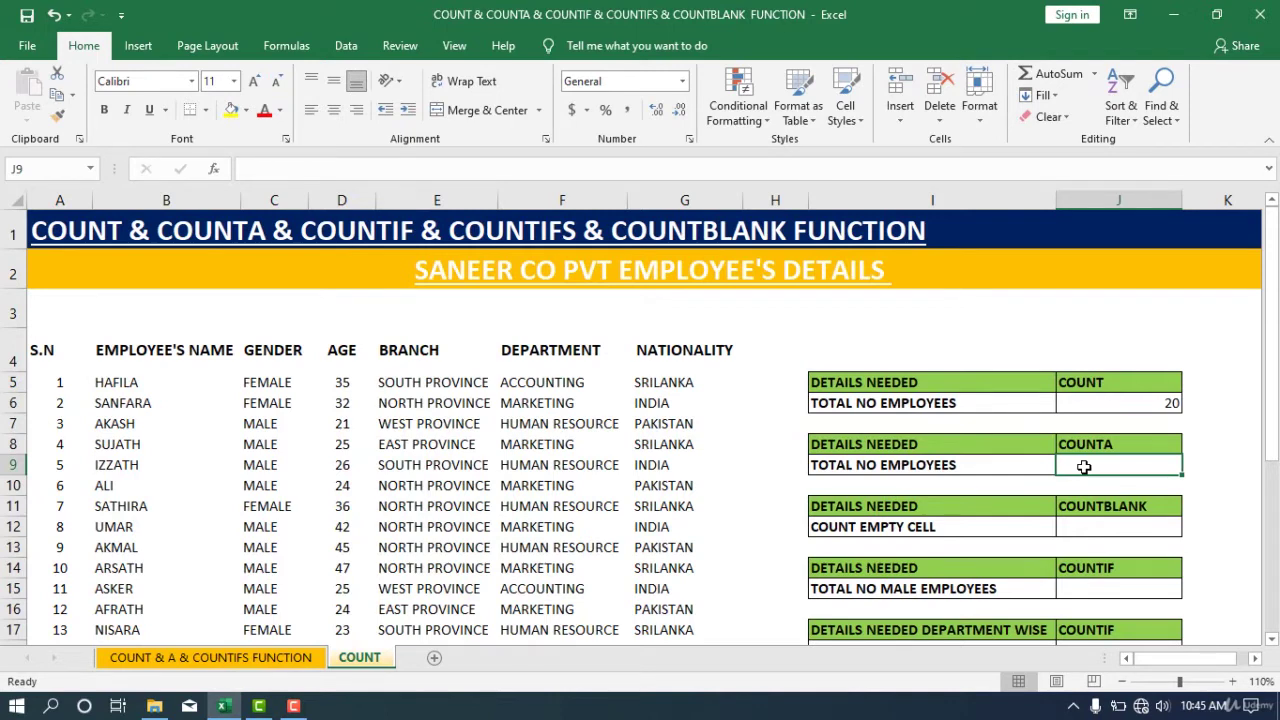
Enter =COUNTA(B5:B24) in J9, fixing the misspelled function, to show 20 employees
{"action": "type", "text": "="}
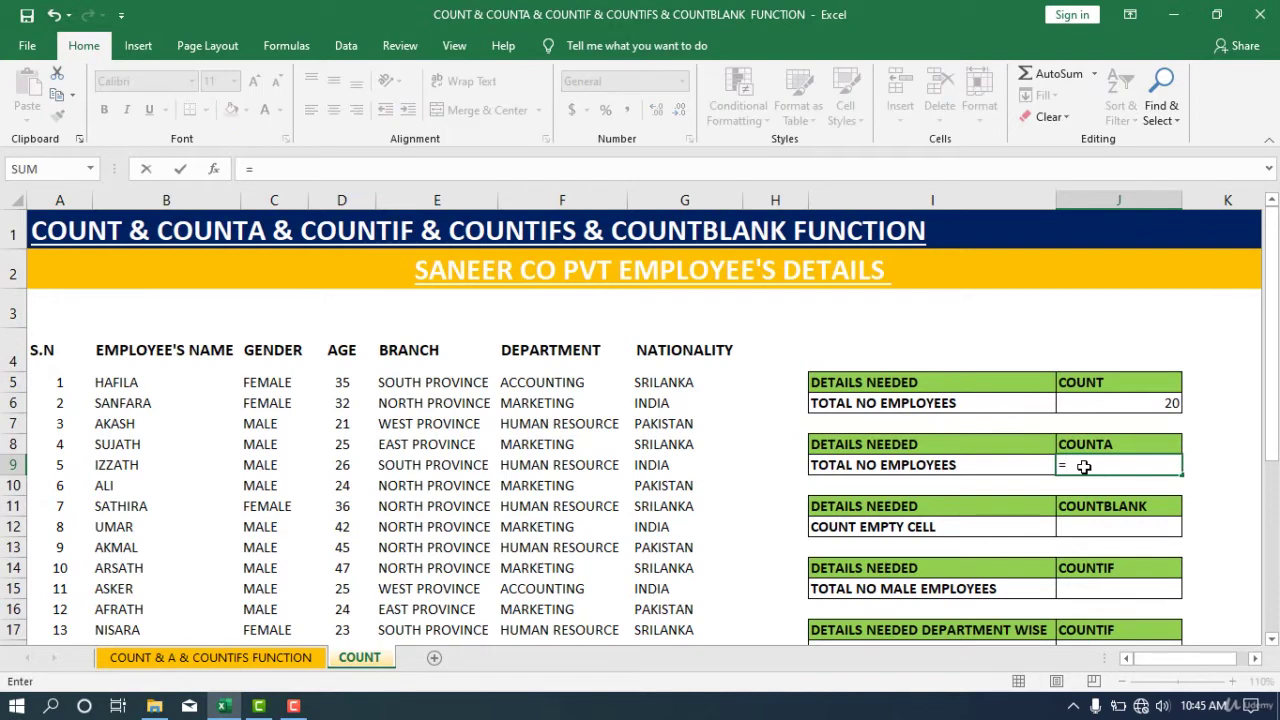
{"action": "type", "text": "CONTA"}
{"action": "key", "text": "BackSpace"}
{"action": "key", "text": "BackSpace"}
{"action": "key", "text": "BackSpace"}
{"action": "type", "text": "UNT"}
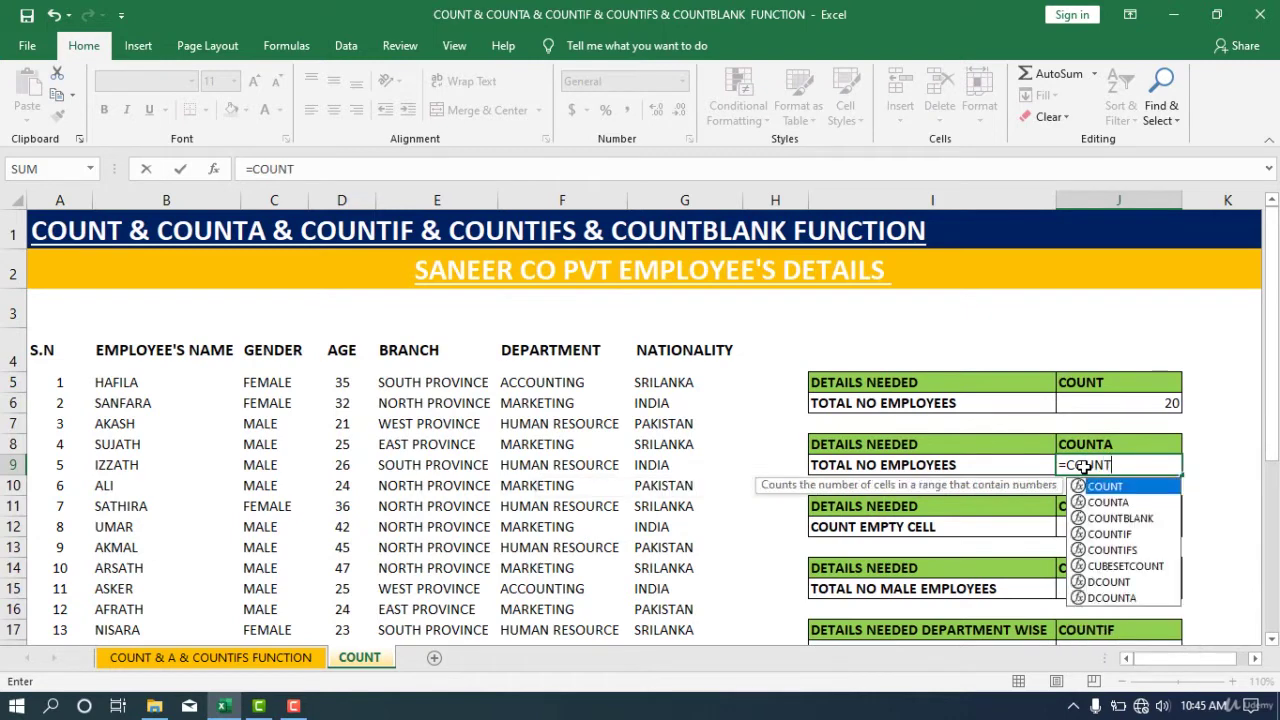
{"action": "type", "text": "A"}
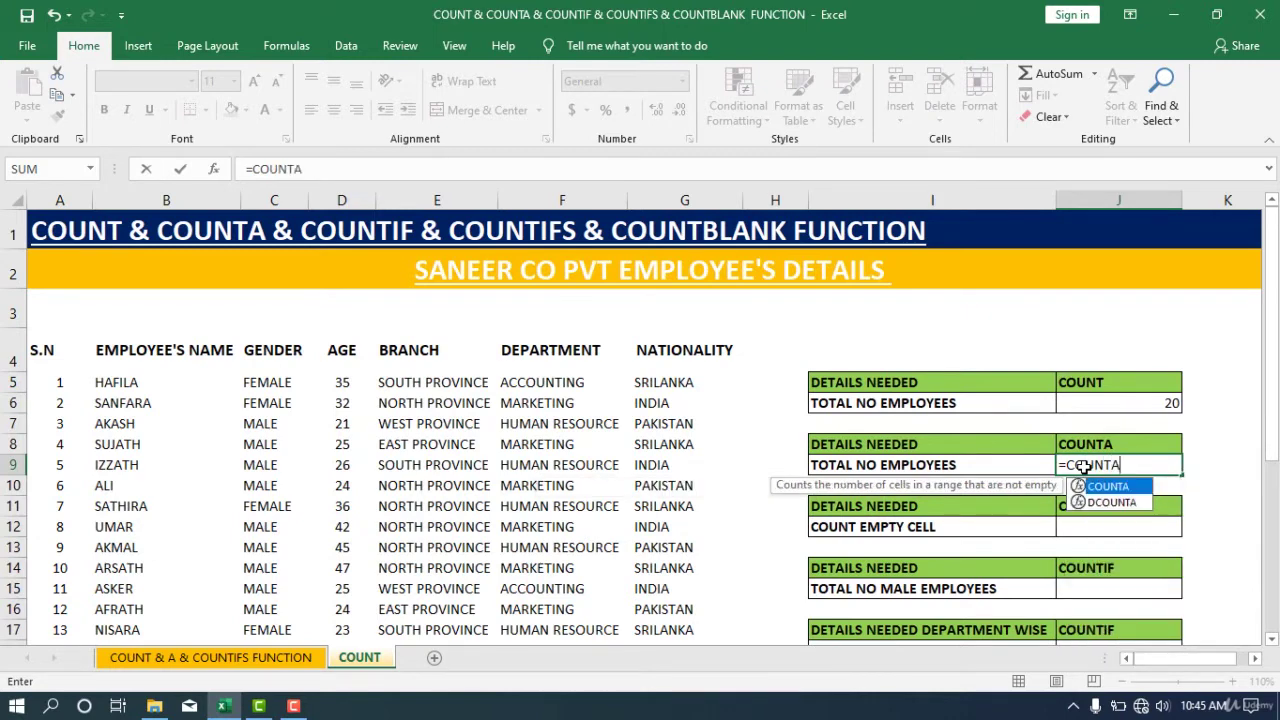
{"action": "type", "text": "("}
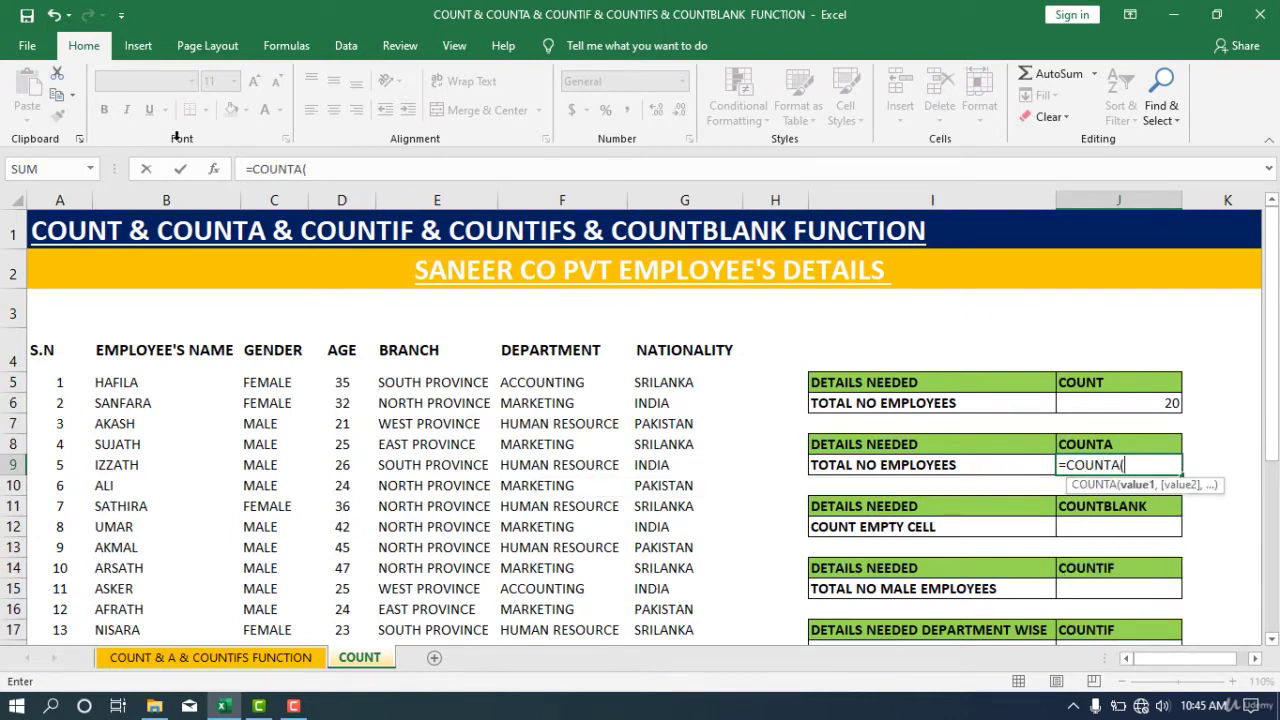
{"action": "left_click_drag", "start_coordinate": [156, 376], "coordinate": [140, 589]}
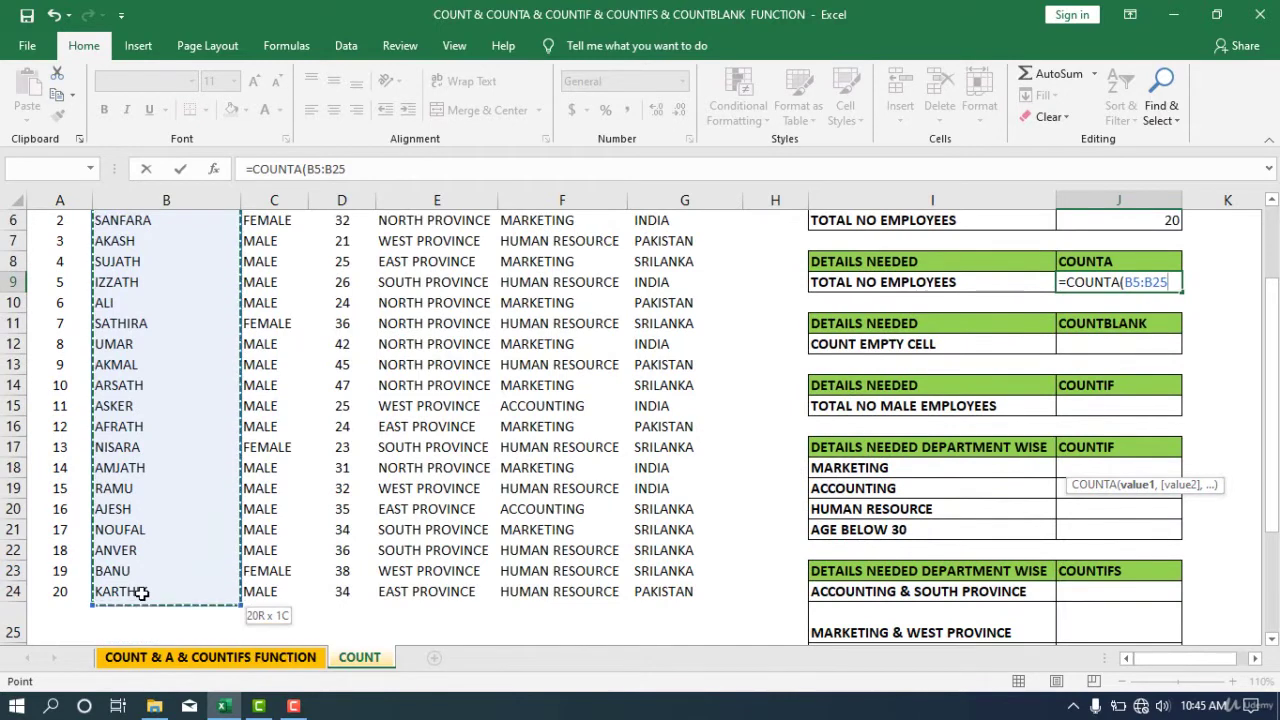
{"action": "scroll", "coordinate": [141, 583], "scroll_direction": "up", "scroll_amount": 2}
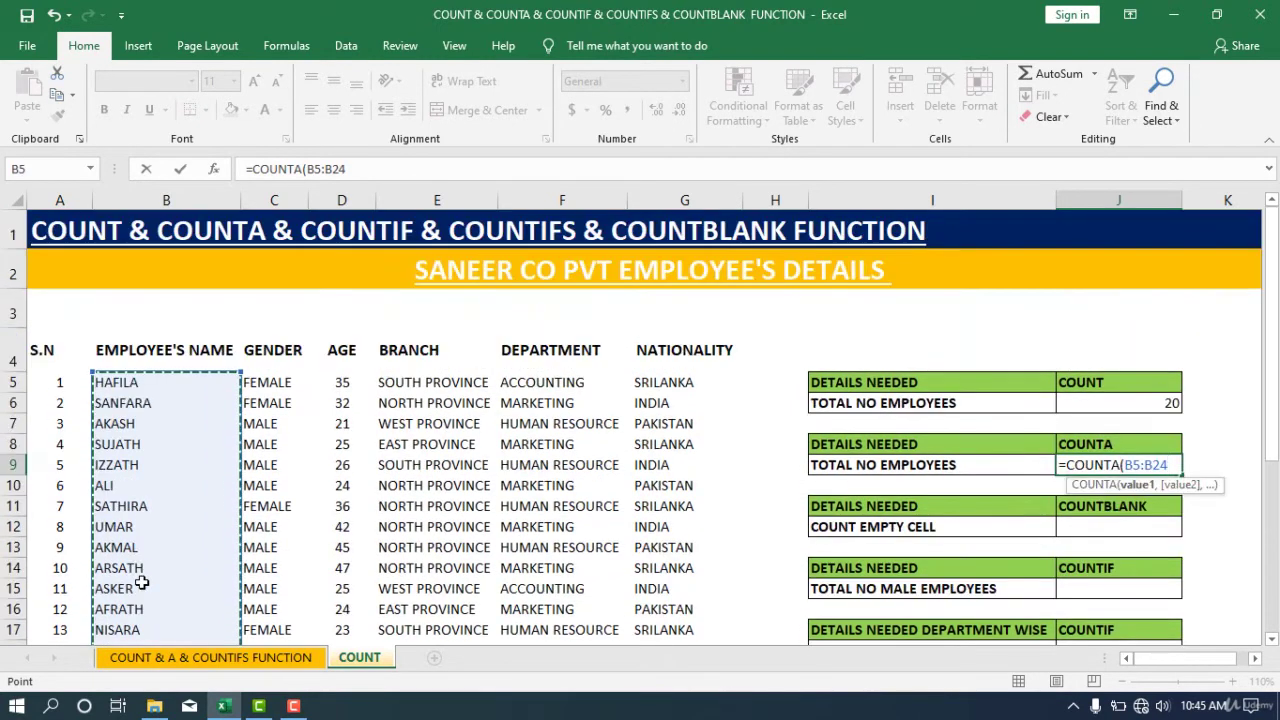
{"action": "type", "text": ")"}
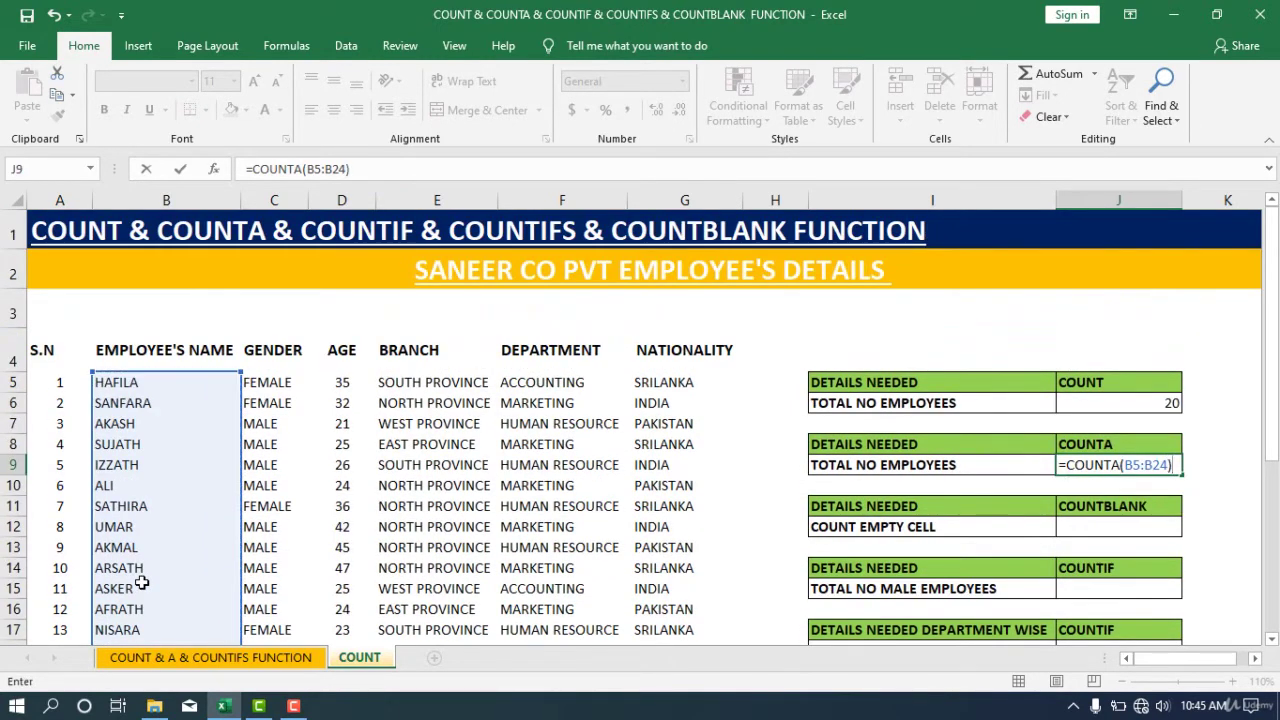
{"action": "key", "text": "Return"}
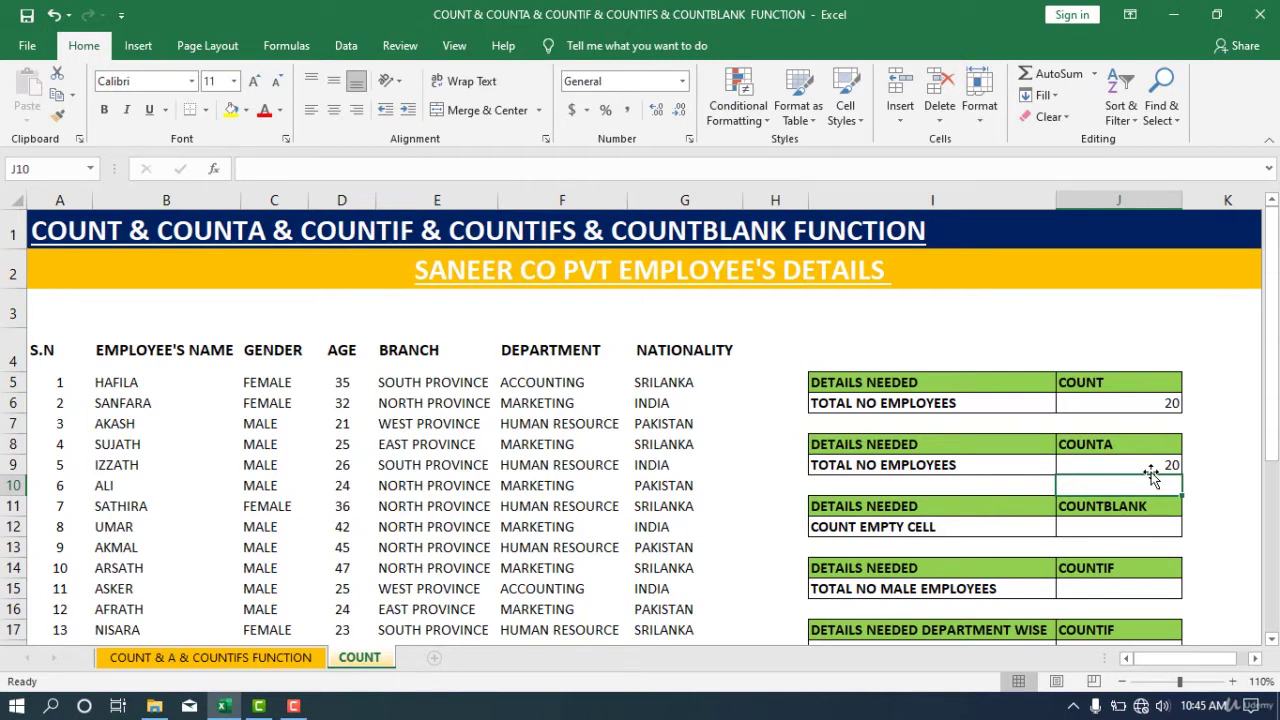
{"action": "left_click", "coordinate": [138, 389]}
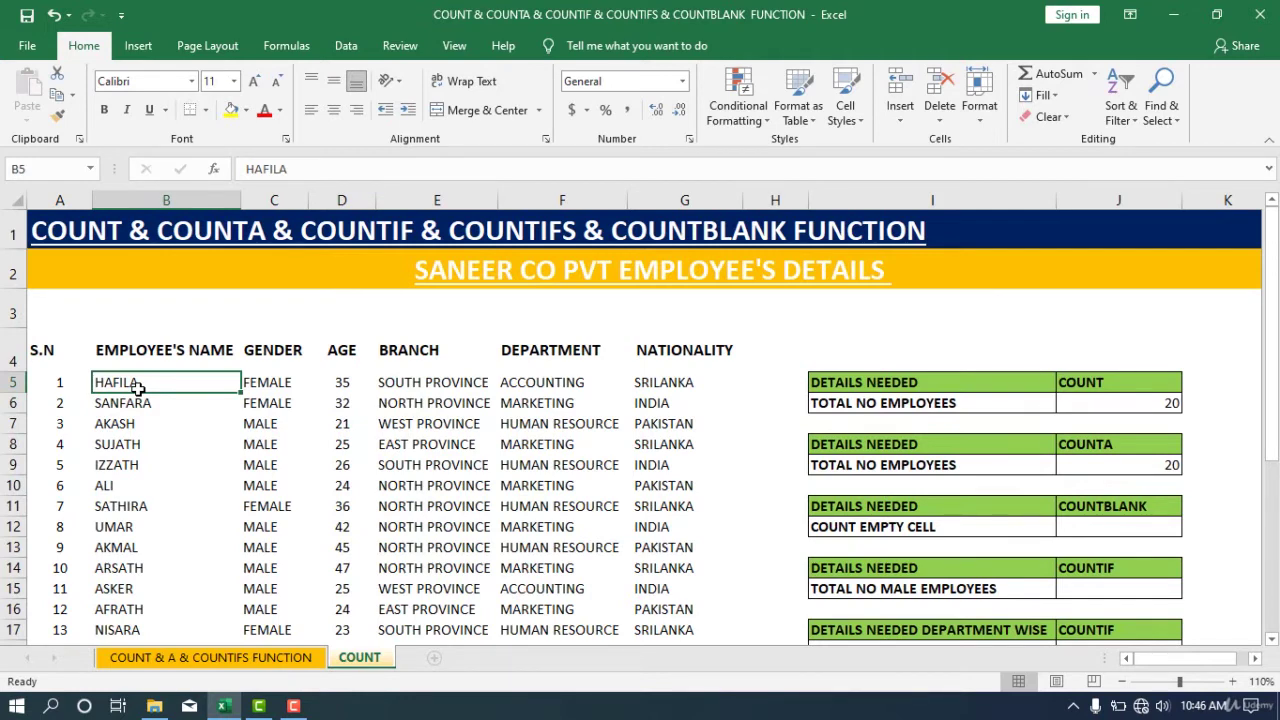
{"action": "key", "text": "Delete"}
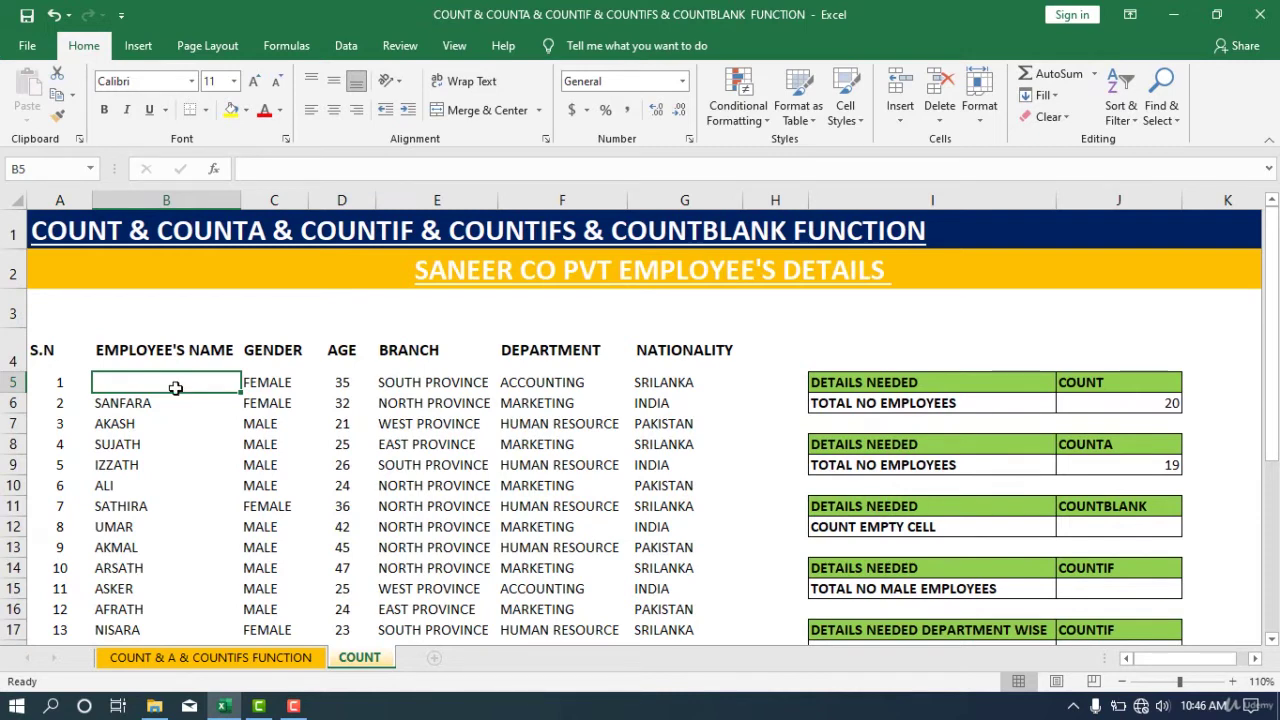
{"action": "type", "text": "HAFILA"}
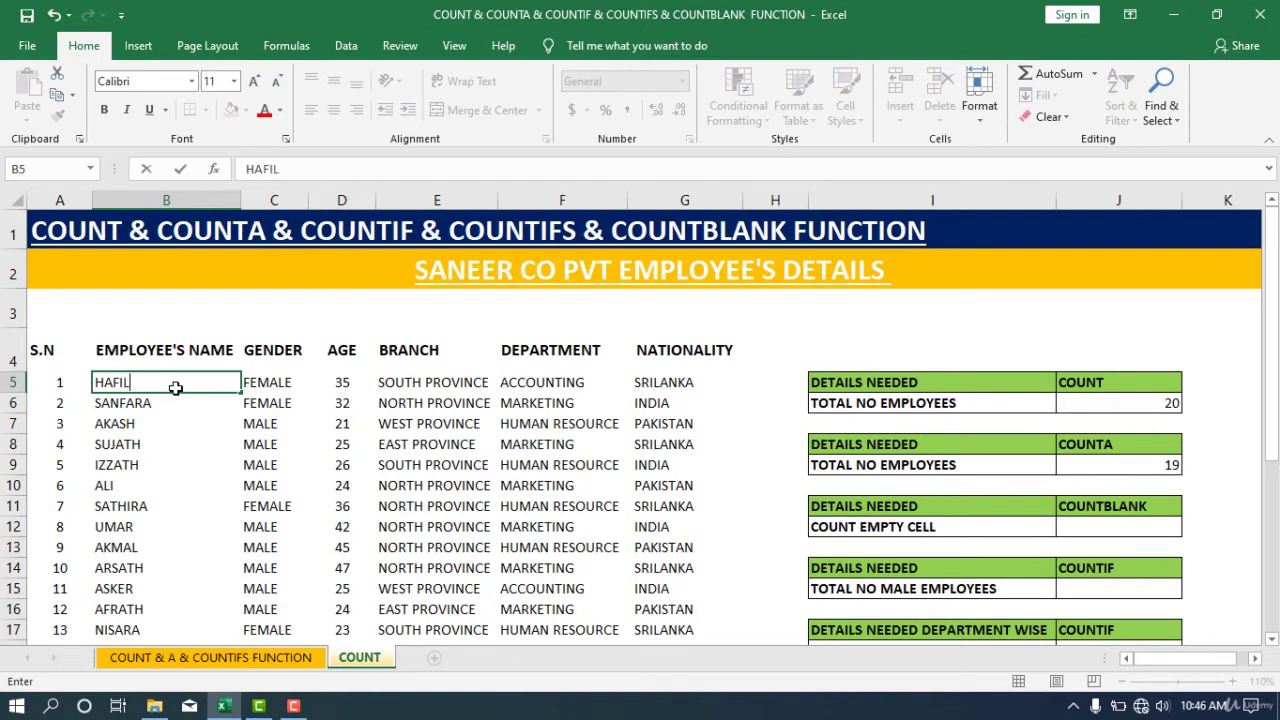
{"action": "left_click", "coordinate": [222, 437]}
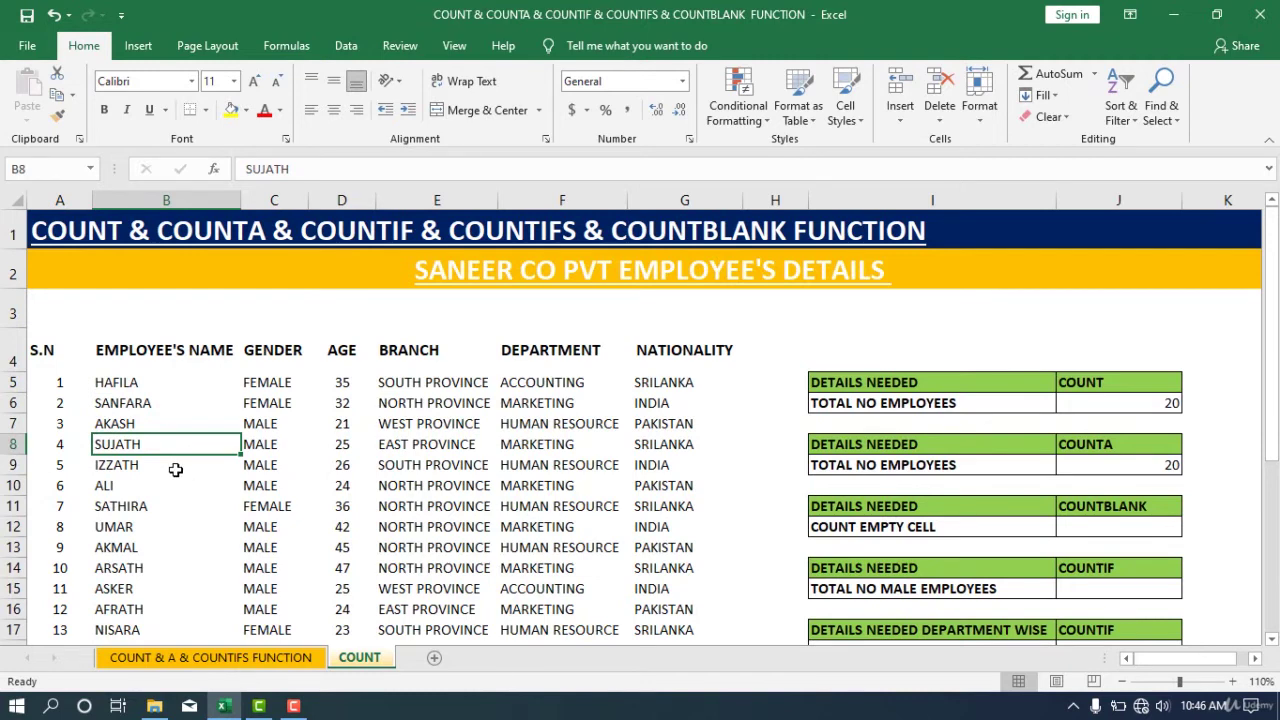
{"action": "key", "text": "Up"}
{"action": "key", "text": "Up"}
{"action": "key", "text": "Up"}
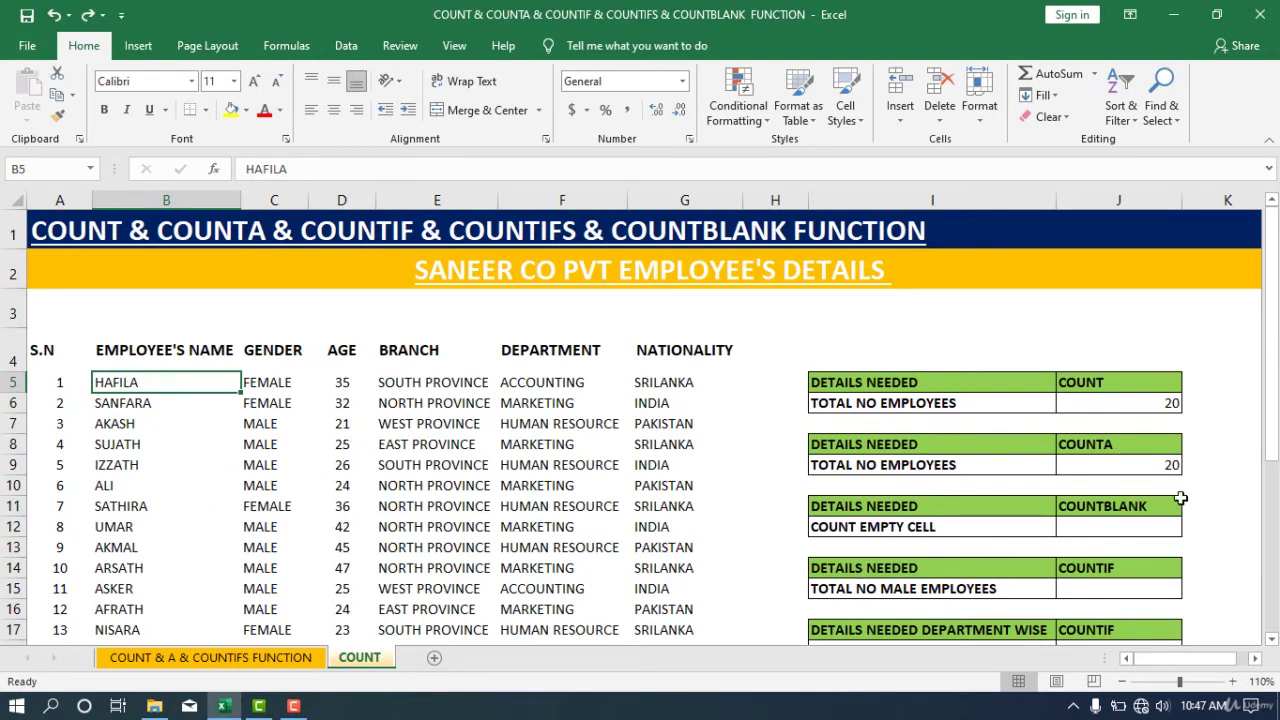
Enter =COUNTBLANK(B5:B24) in J12 over the employee names, giving 0
{"action": "left_click", "coordinate": [1101, 534]}
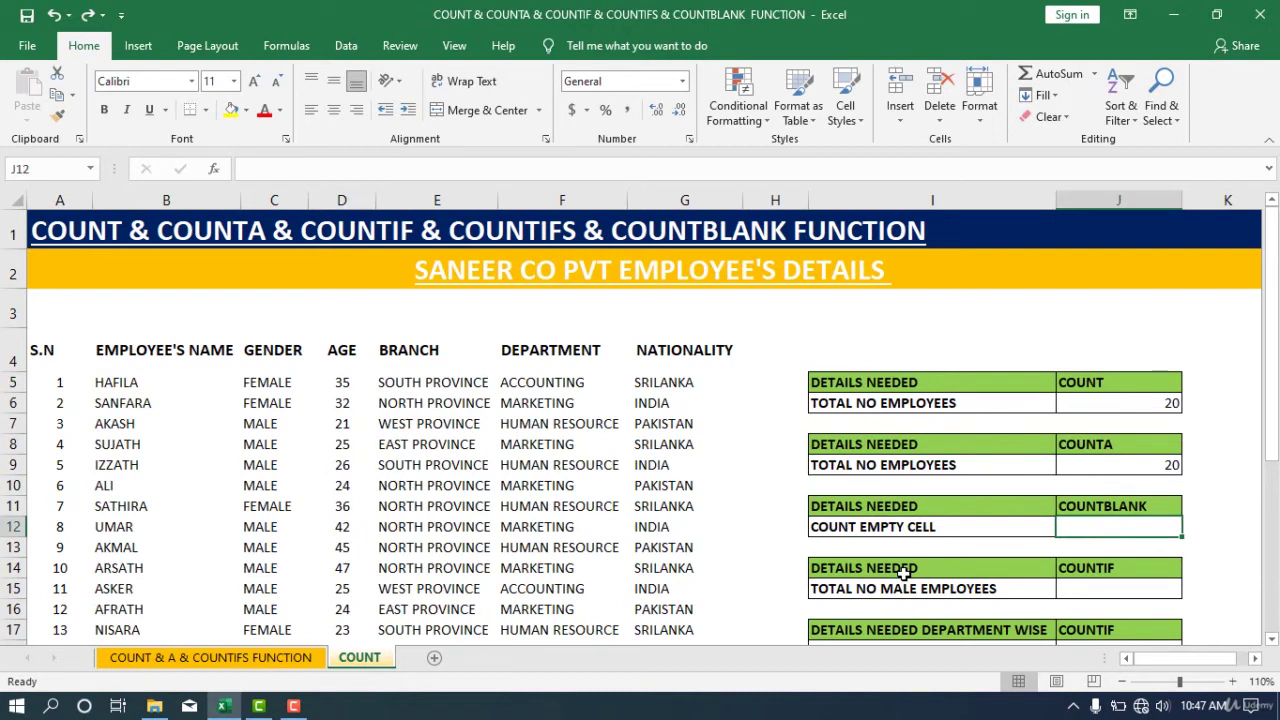
{"action": "type", "text": "="}
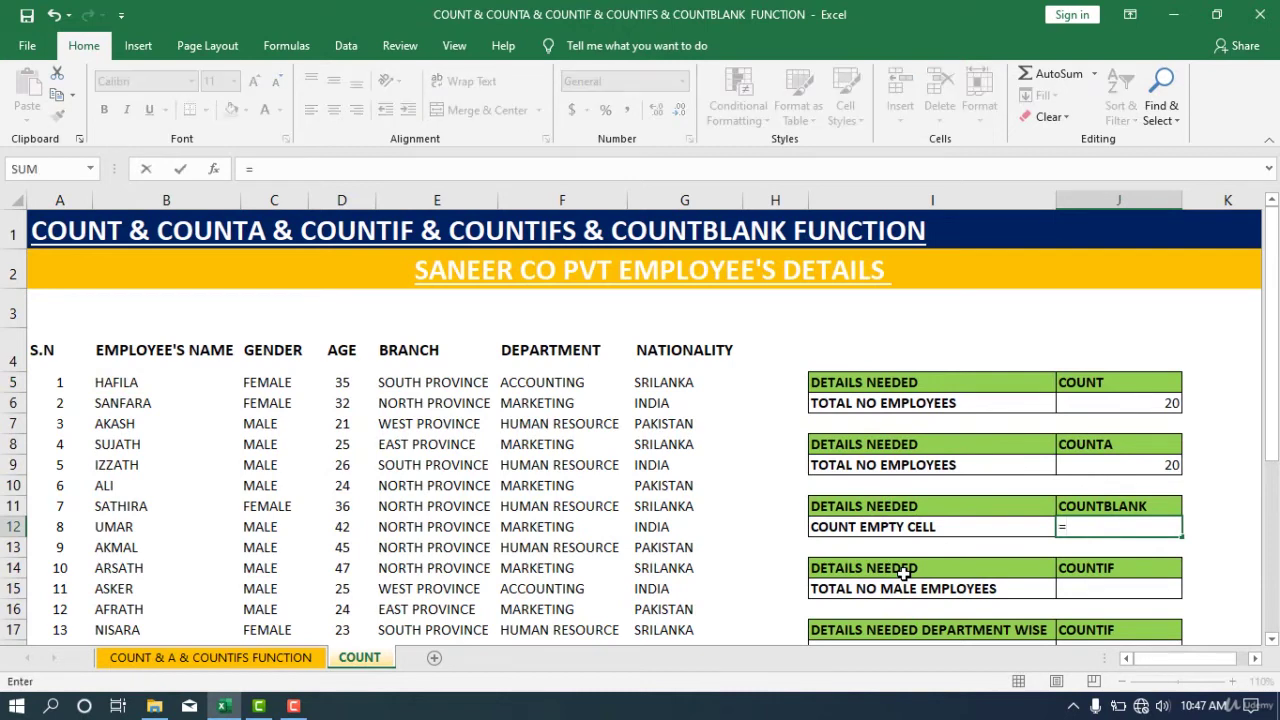
{"action": "type", "text": "COUNT"}
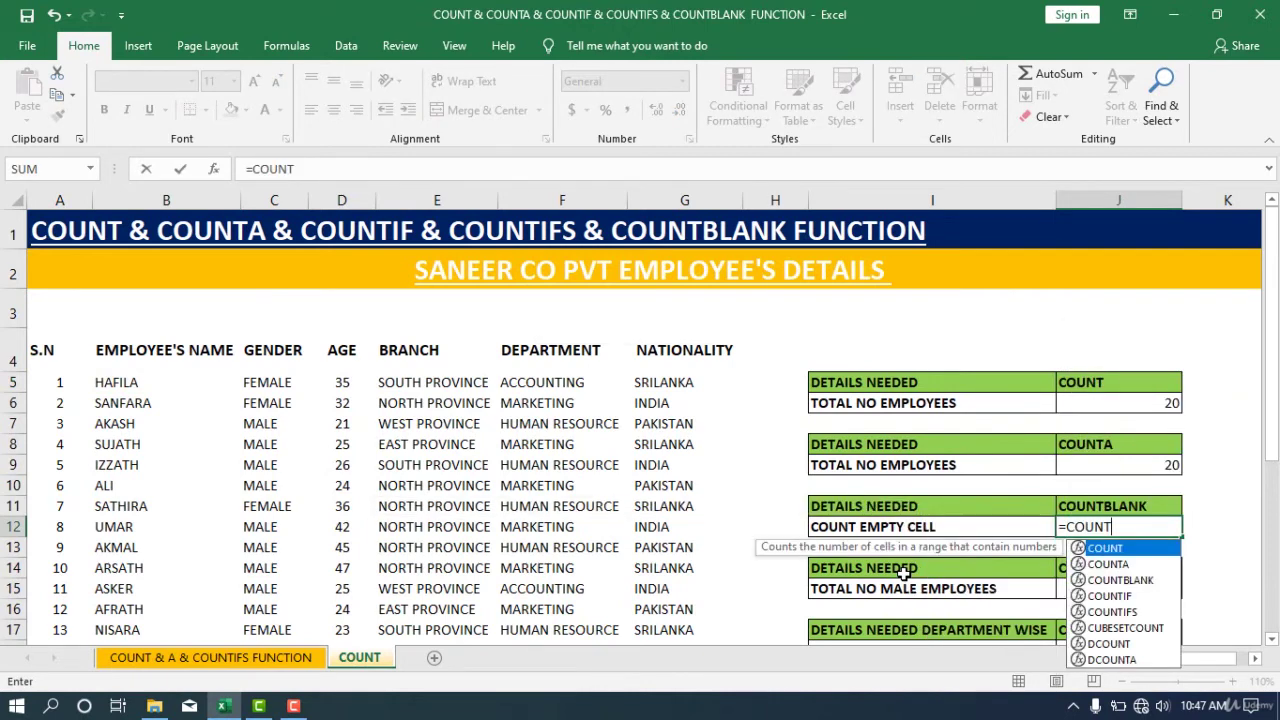
{"action": "type", "text": "BLANK"}
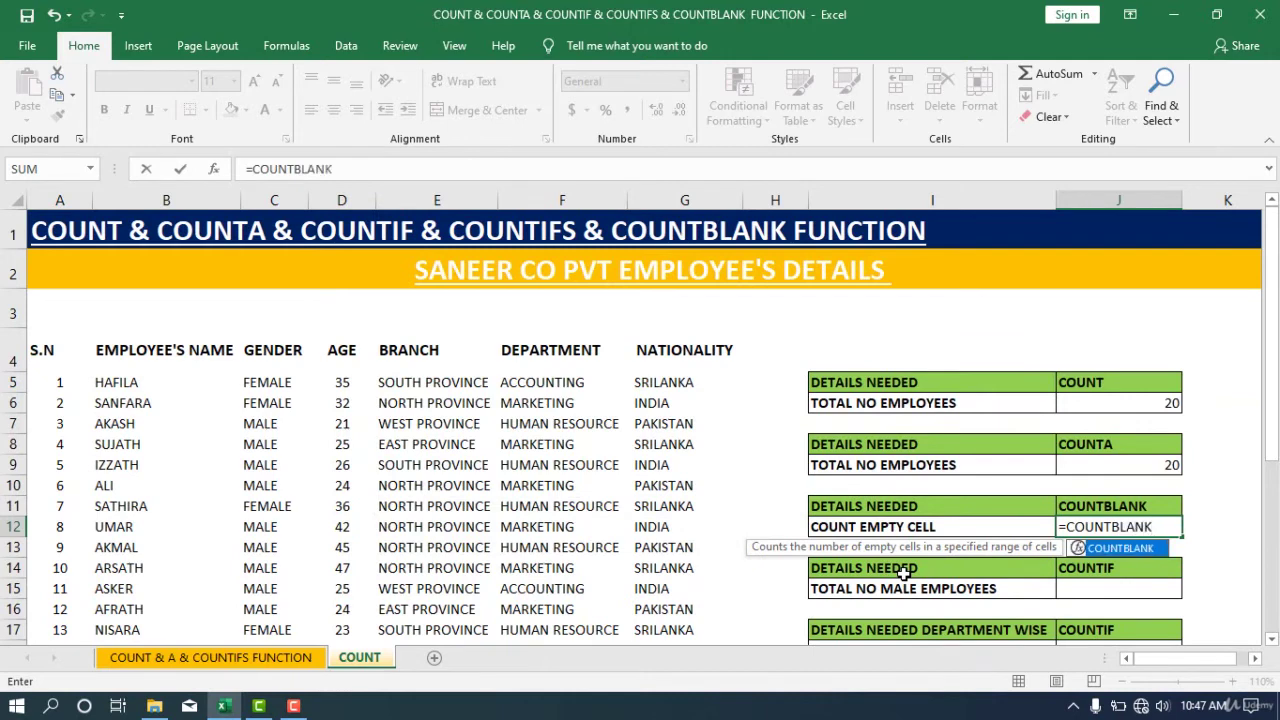
{"action": "type", "text": "("}
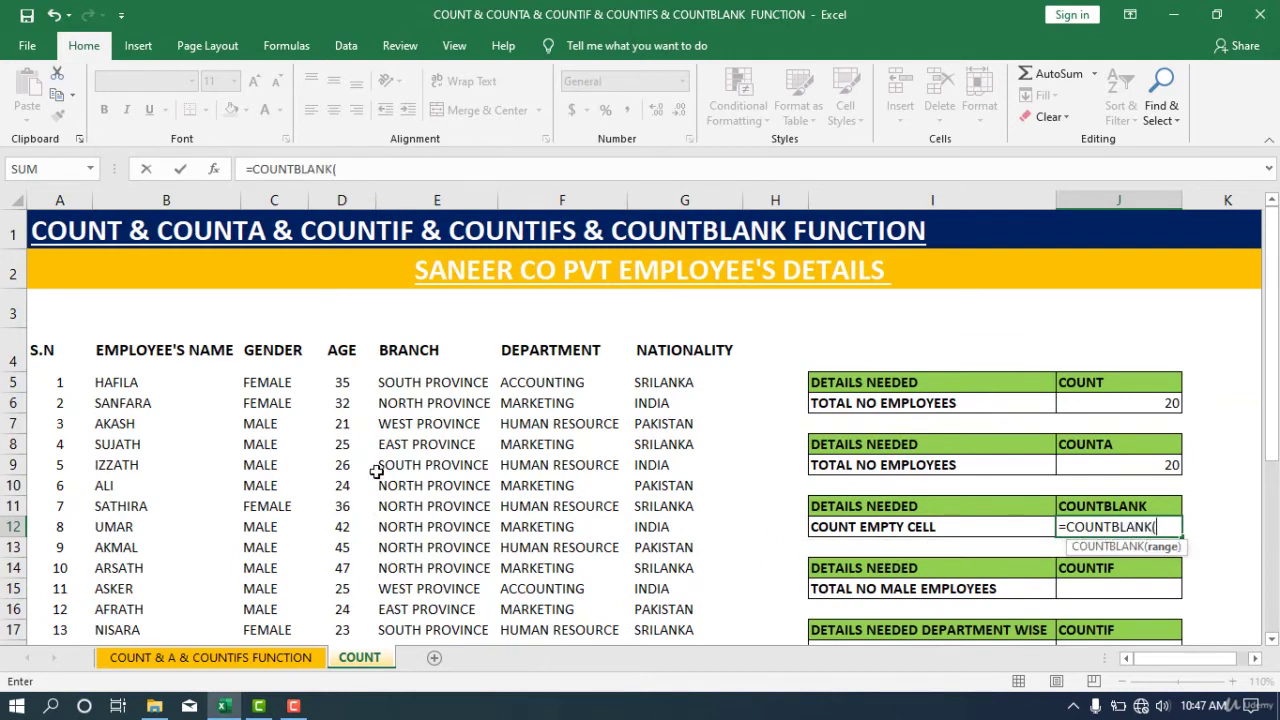
{"action": "left_click_drag", "start_coordinate": [180, 382], "coordinate": [152, 552]}
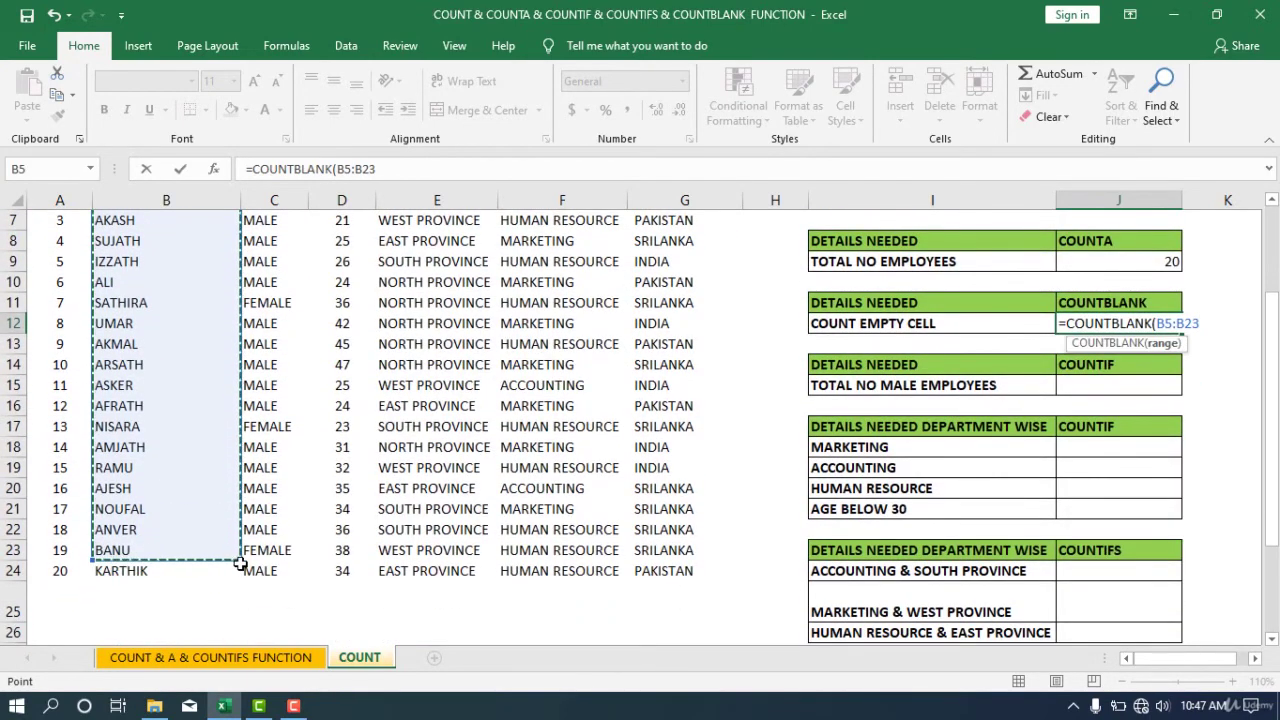
{"action": "left_click_drag", "start_coordinate": [240, 578], "coordinate": [240, 584]}
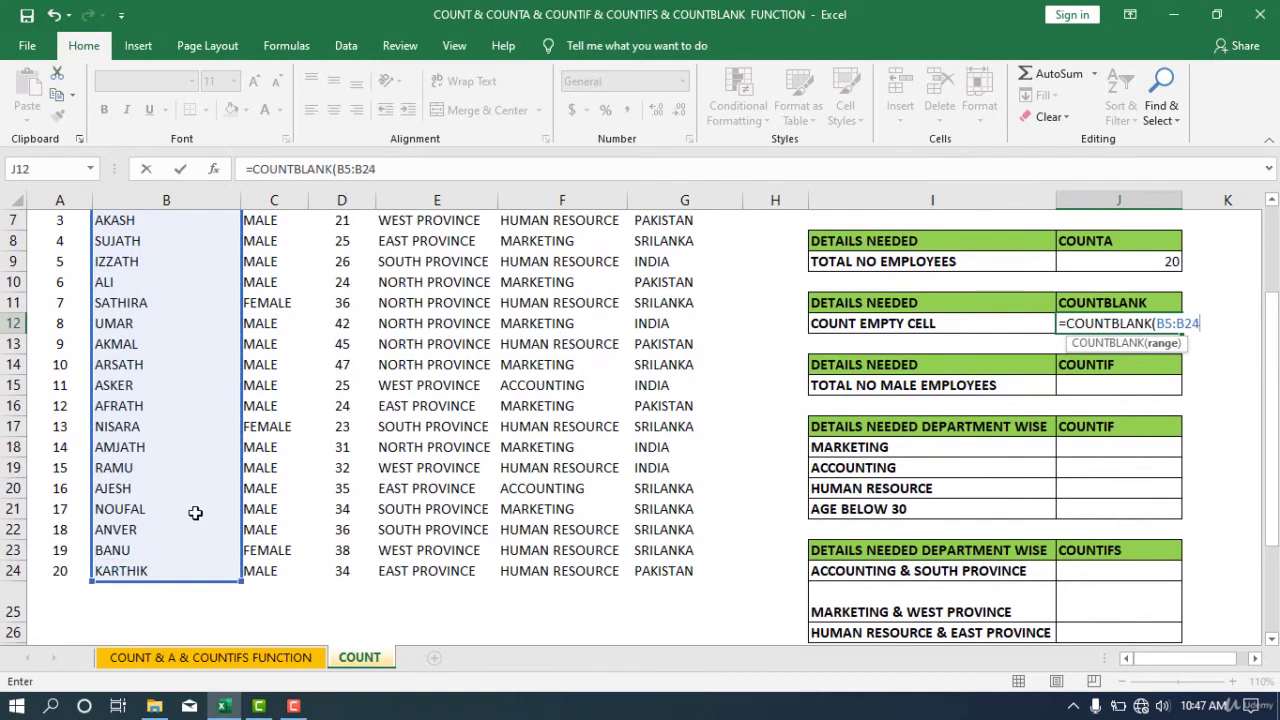
{"action": "scroll", "coordinate": [191, 508], "scroll_direction": "up", "scroll_amount": 2}
{"action": "scroll", "coordinate": [191, 508], "scroll_direction": "down", "scroll_amount": 2}
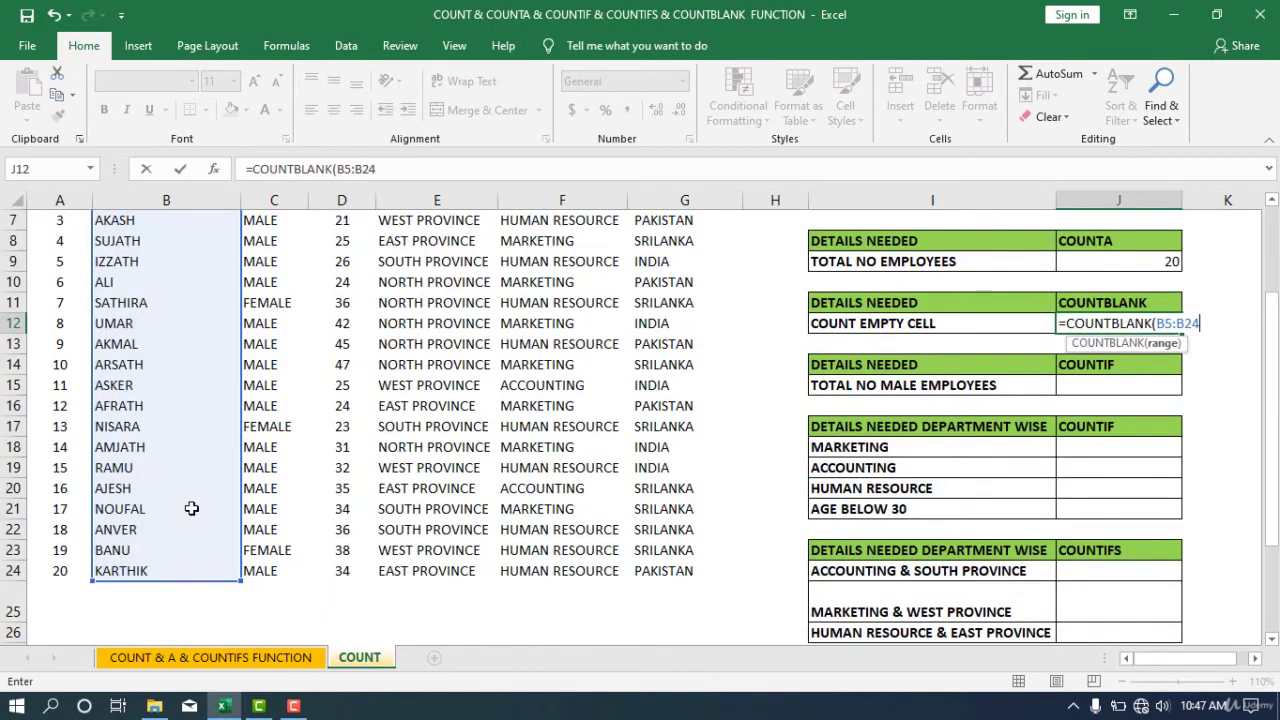
{"action": "scroll", "coordinate": [191, 508], "scroll_direction": "up", "scroll_amount": 2}
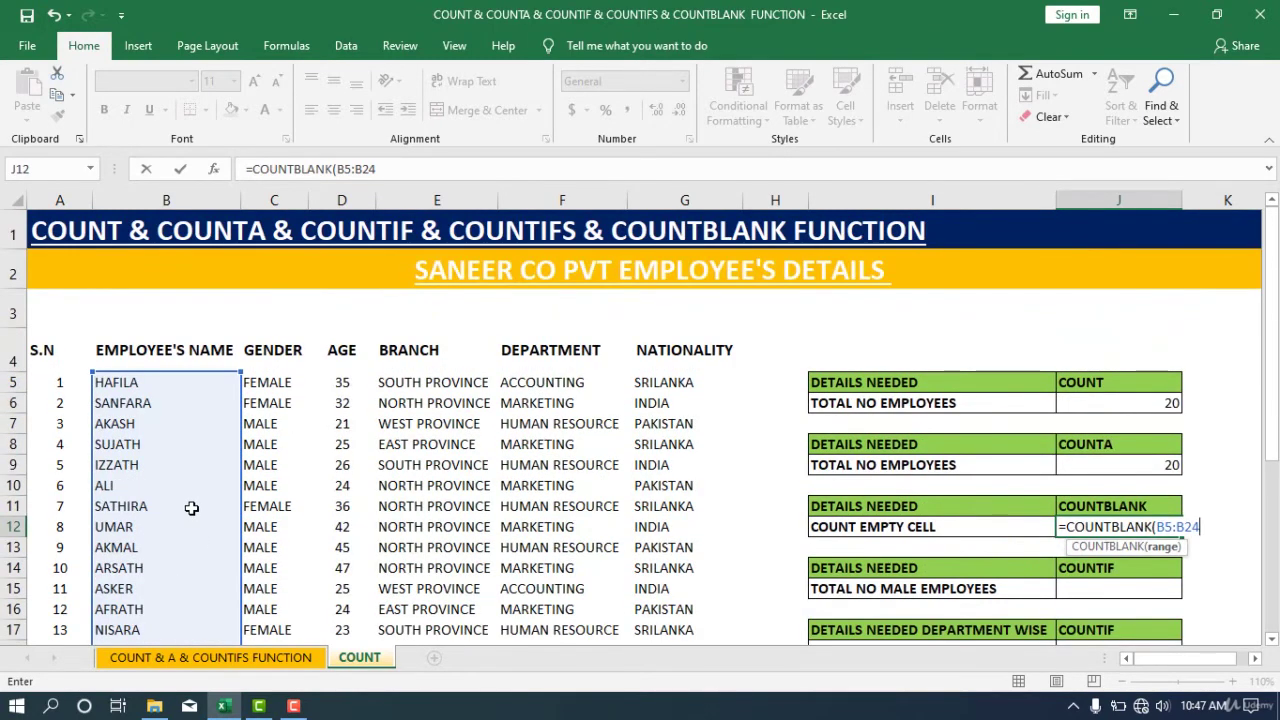
{"action": "type", "text": ")"}
{"action": "key", "text": "Return"}
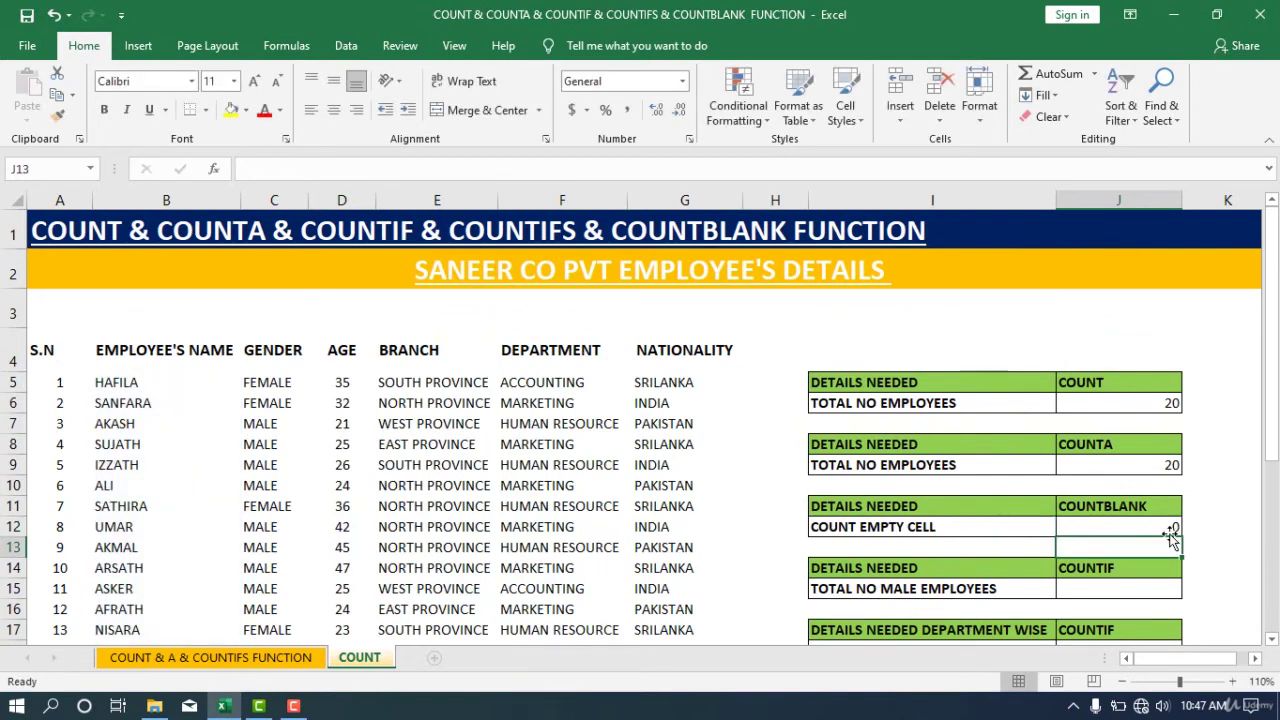
Clear HAFILA from B5 so COUNTBLANK reads 1 and COUNTA 19, and retype ALI in B10
{"action": "left_click", "coordinate": [133, 381]}
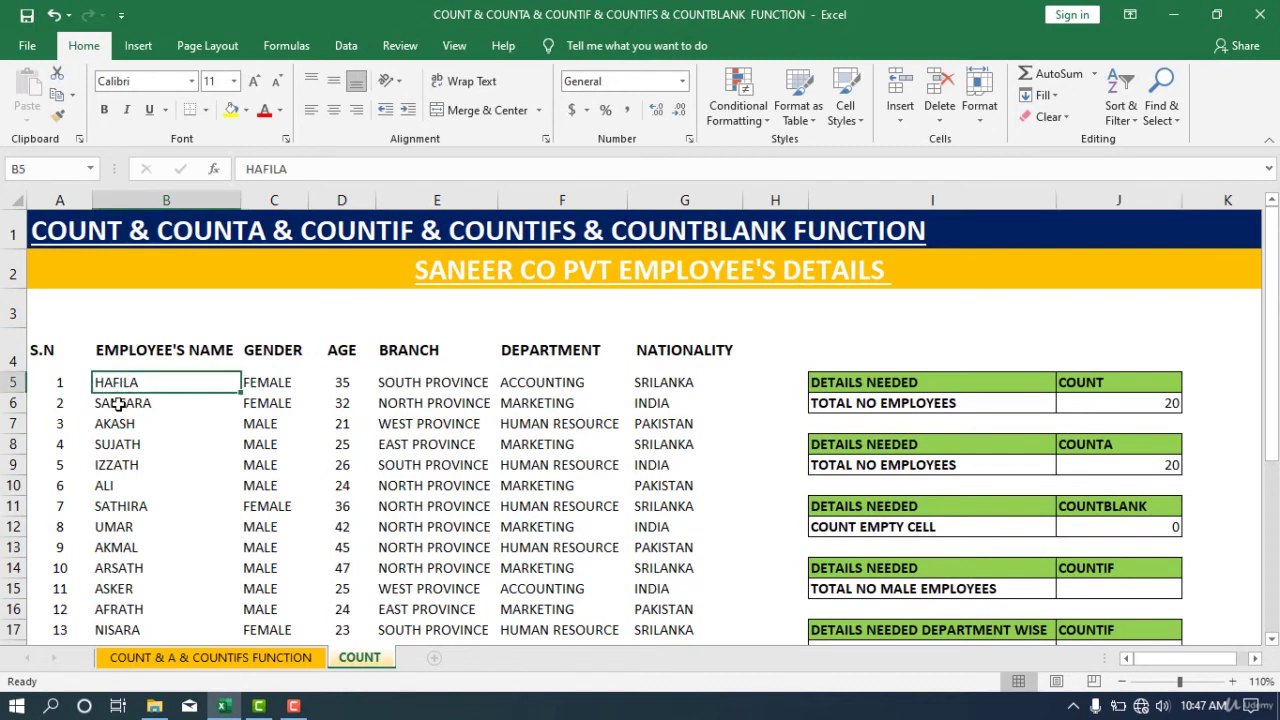
{"action": "key", "text": "Delete"}
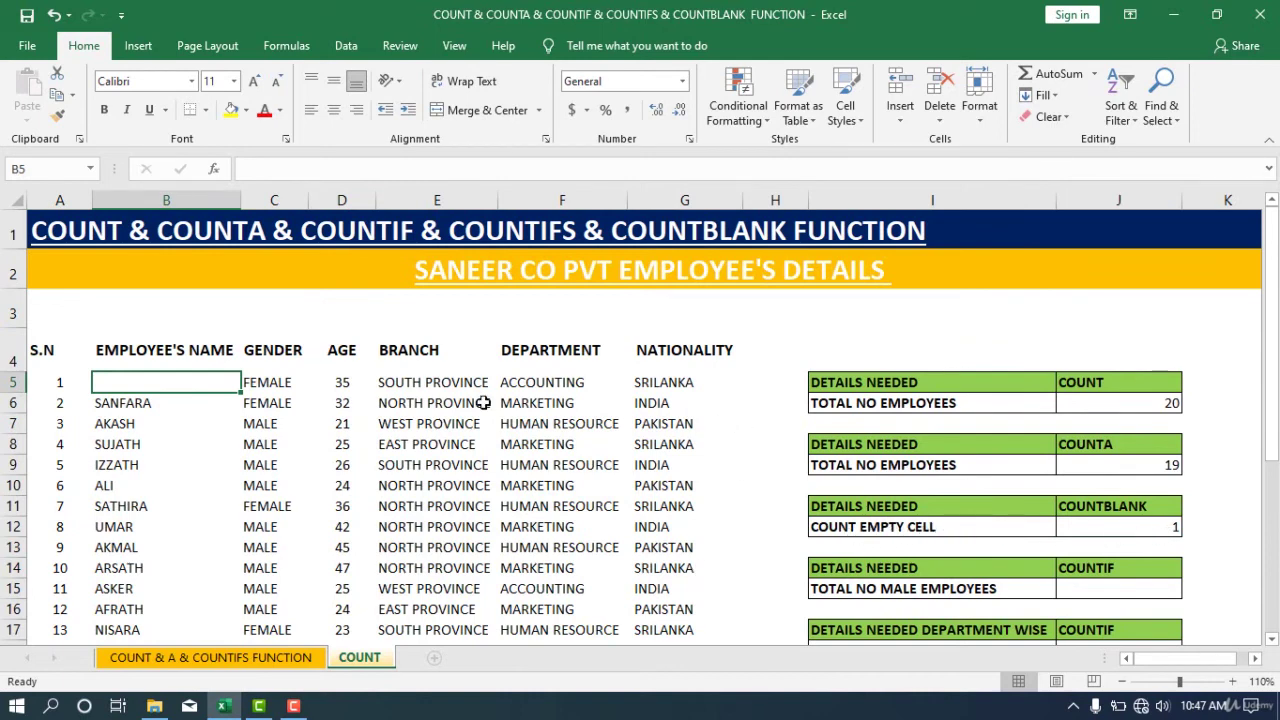
{"action": "left_click", "coordinate": [108, 487]}
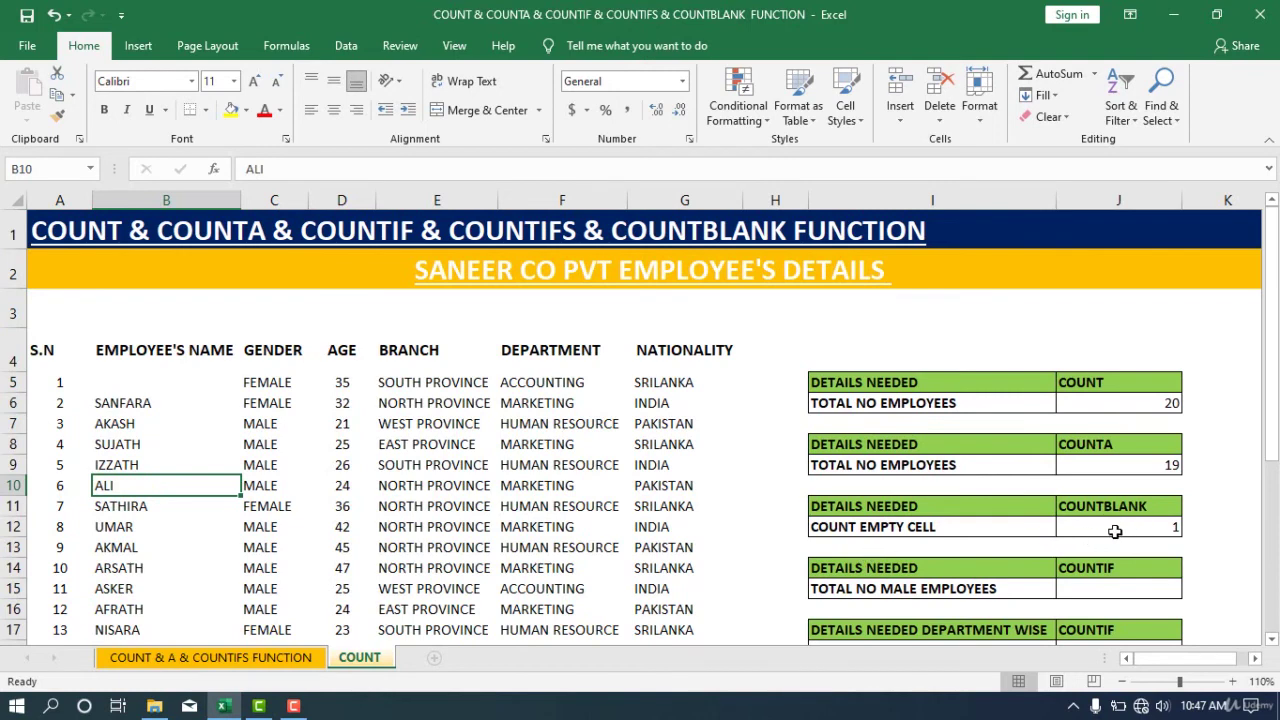
{"action": "key", "text": "Delete"}
{"action": "type", "text": "ALI"}
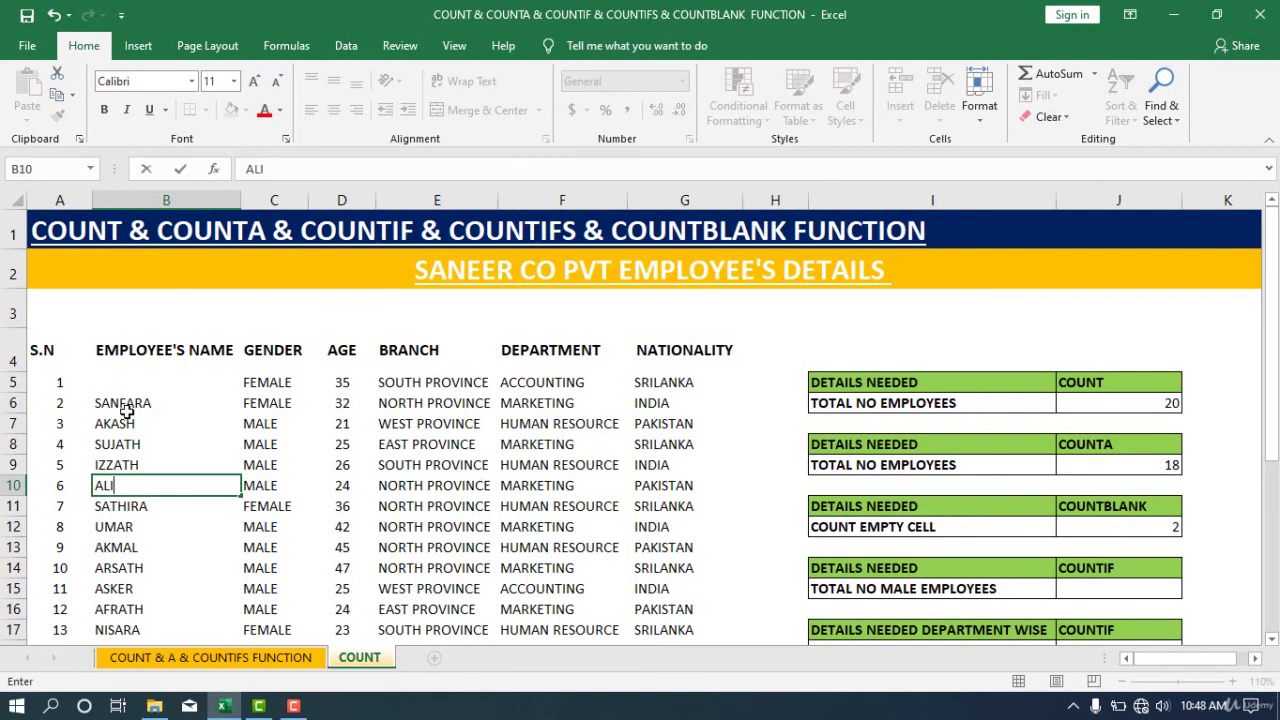
{"action": "left_click", "coordinate": [123, 376]}
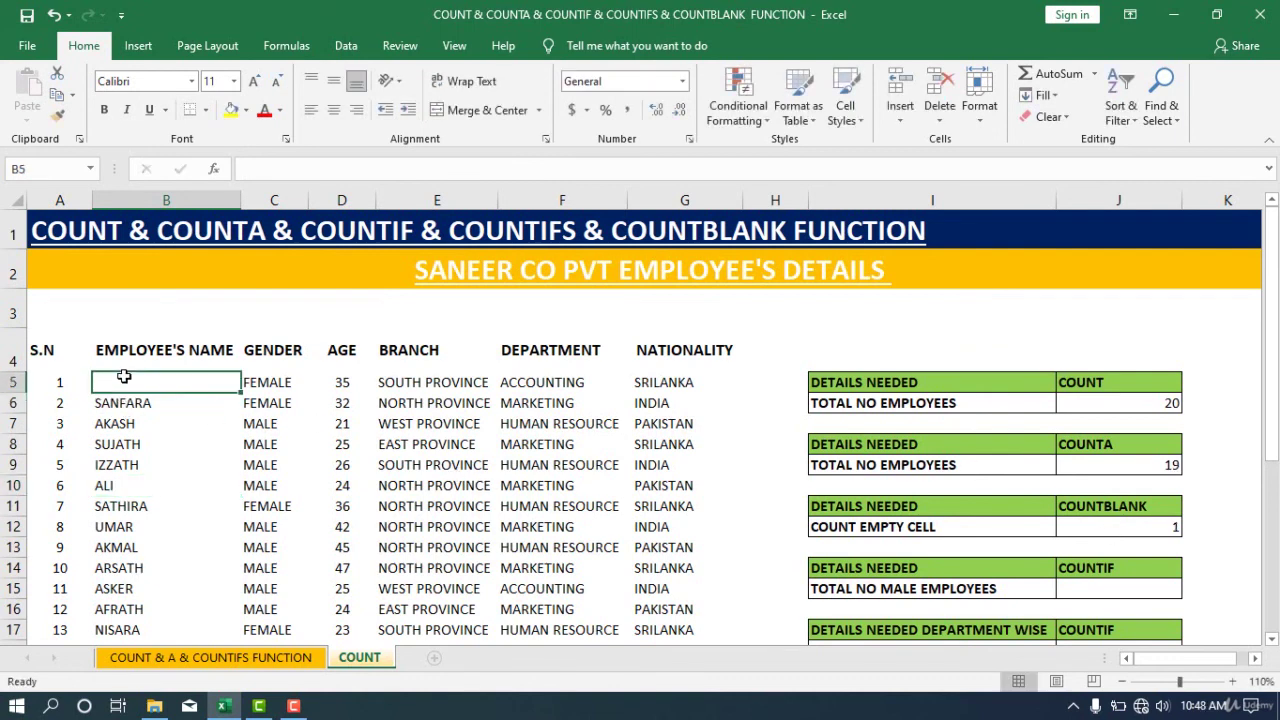